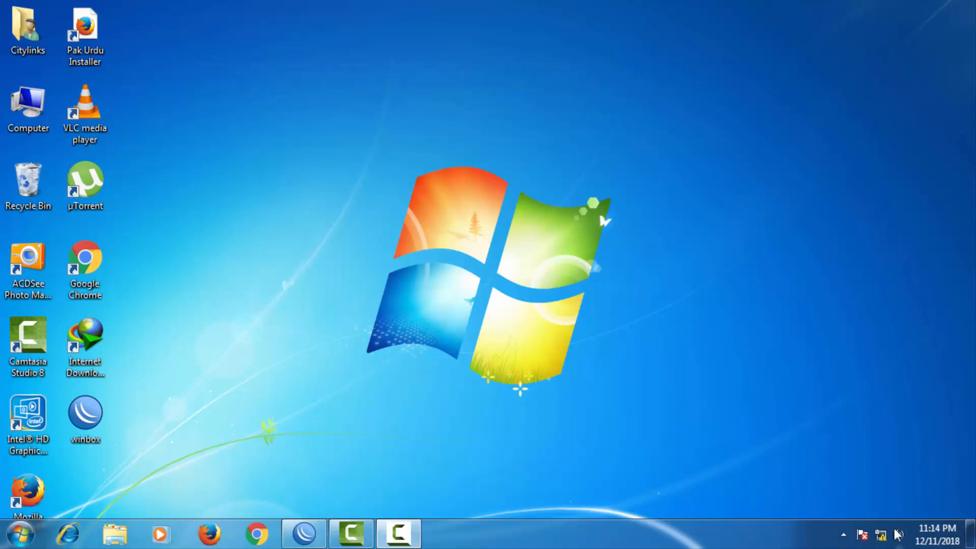
Edit the PC's Local Area Connection IPv4 address settings and close the network windows.
left_click(860, 497)
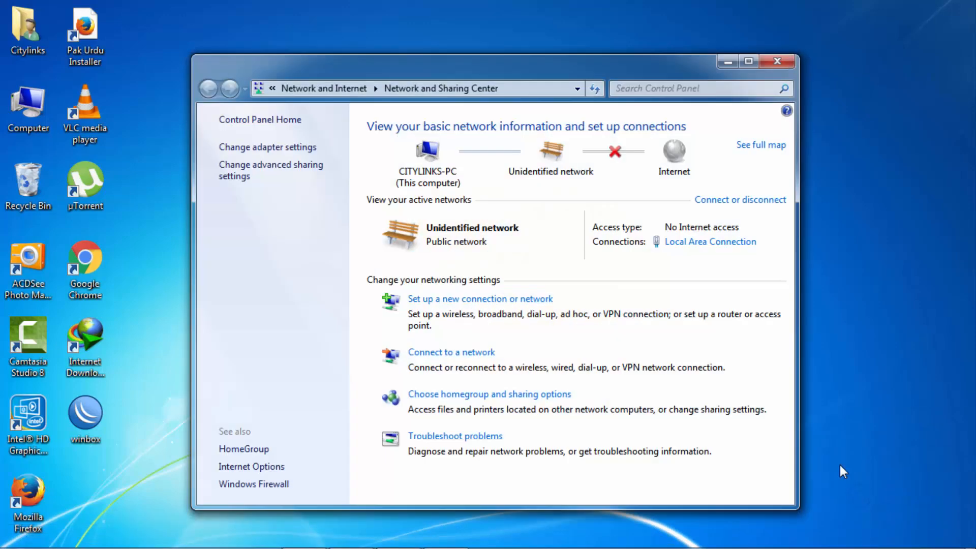
left_click(711, 243)
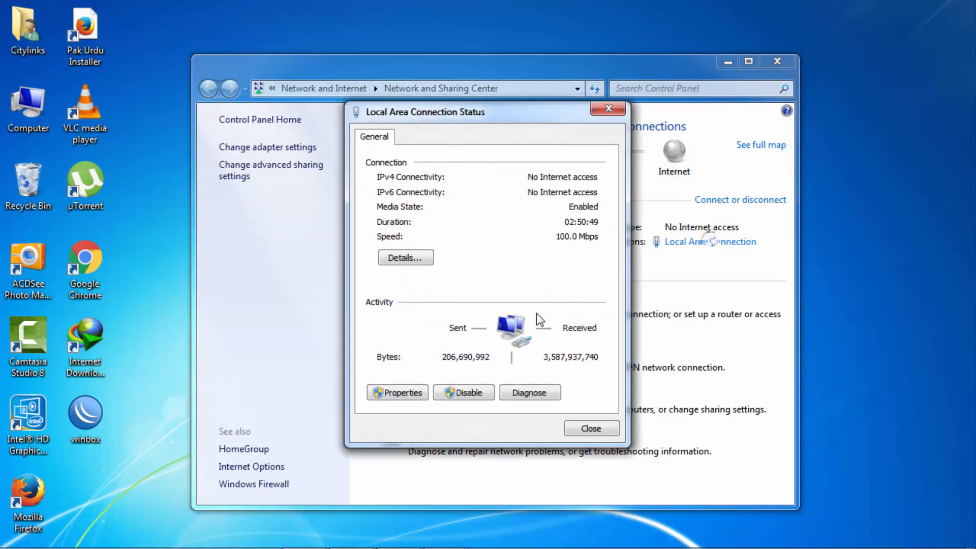
left_click(405, 391)
left_click(498, 289)
double_click(501, 299)
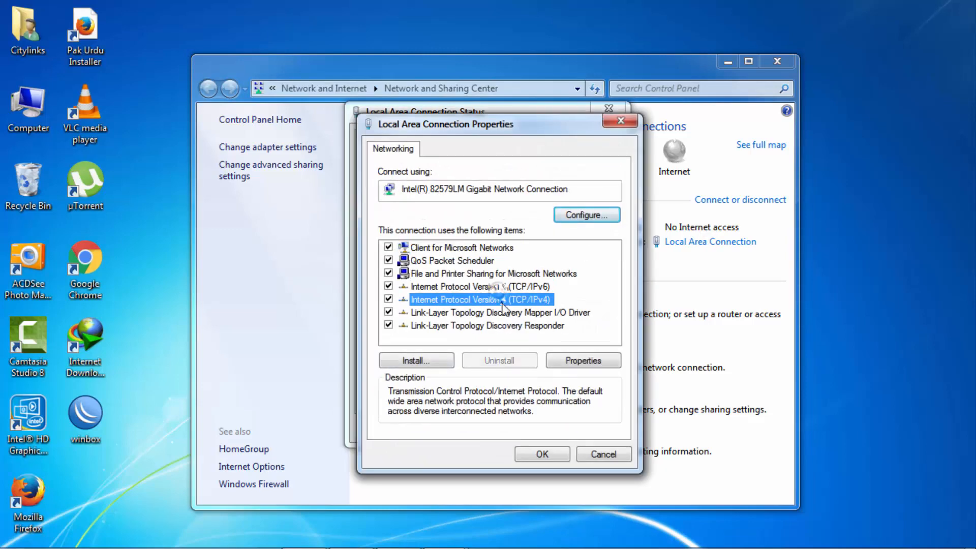
double_click(559, 310)
double_click(628, 309)
left_click(594, 501)
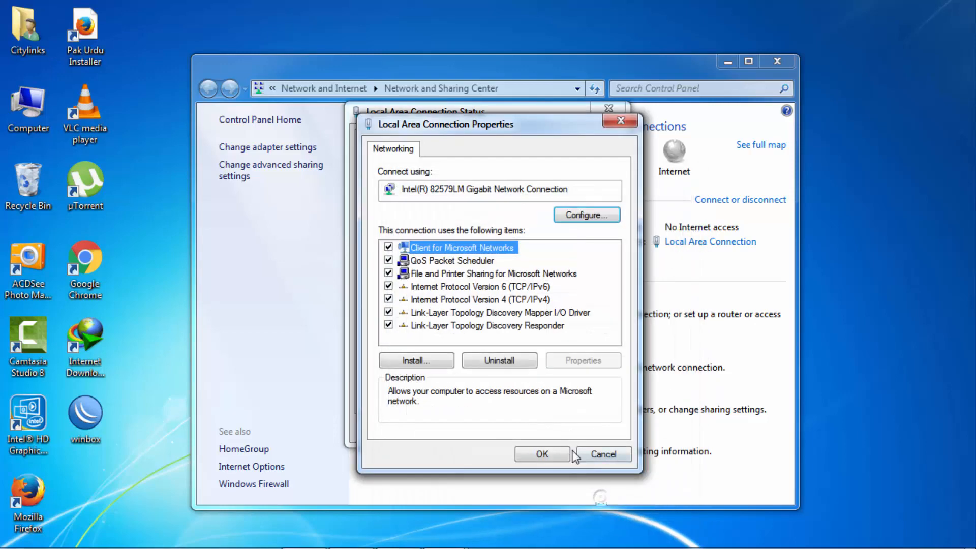
left_click(540, 452)
left_click(580, 430)
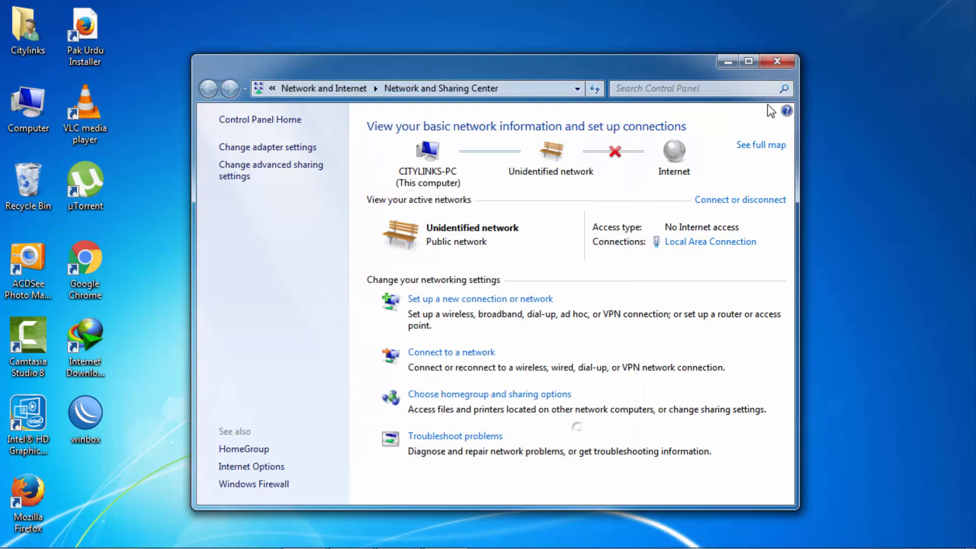
left_click(775, 61)
Load 192.168.1.20 in Firefox and permanently trust the device's self-signed certificate.
double_click(28, 501)
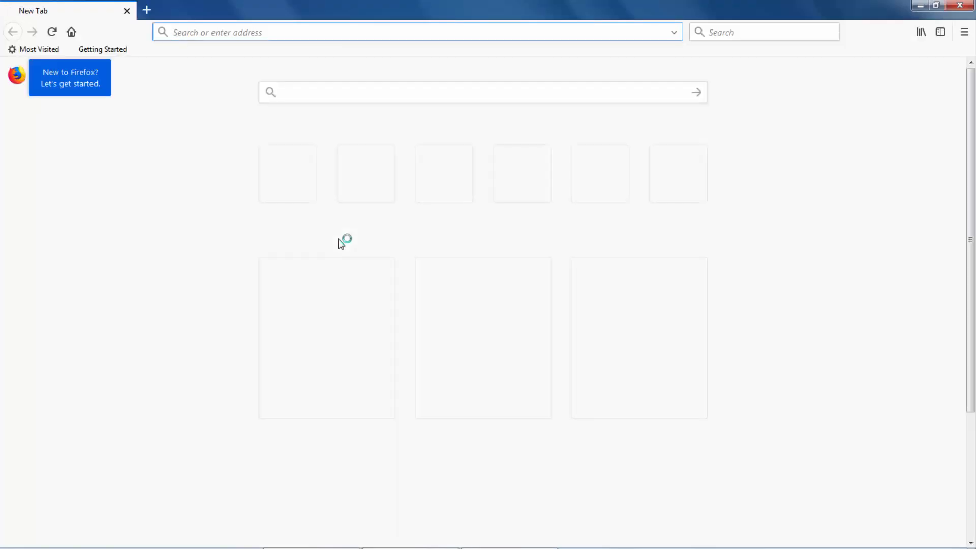
type("192")
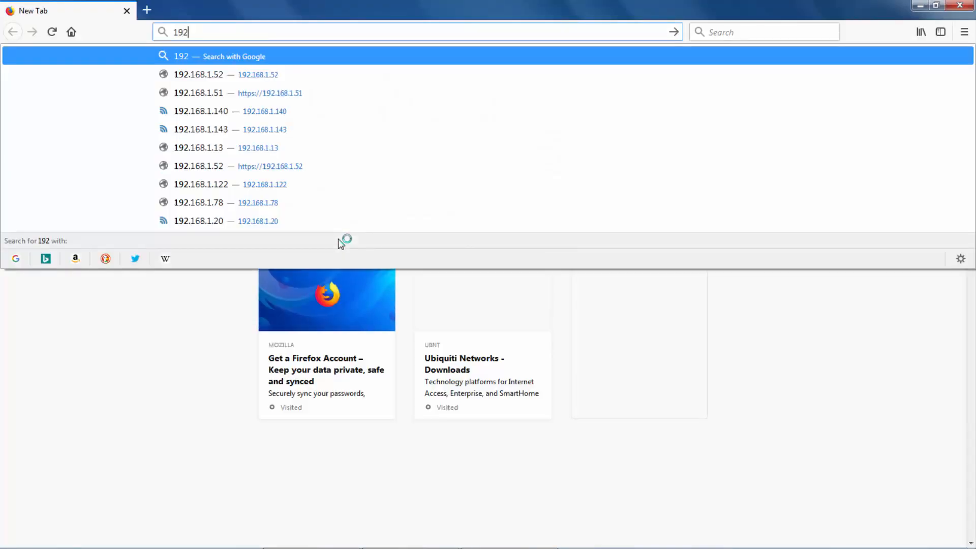
type(".168.1.20")
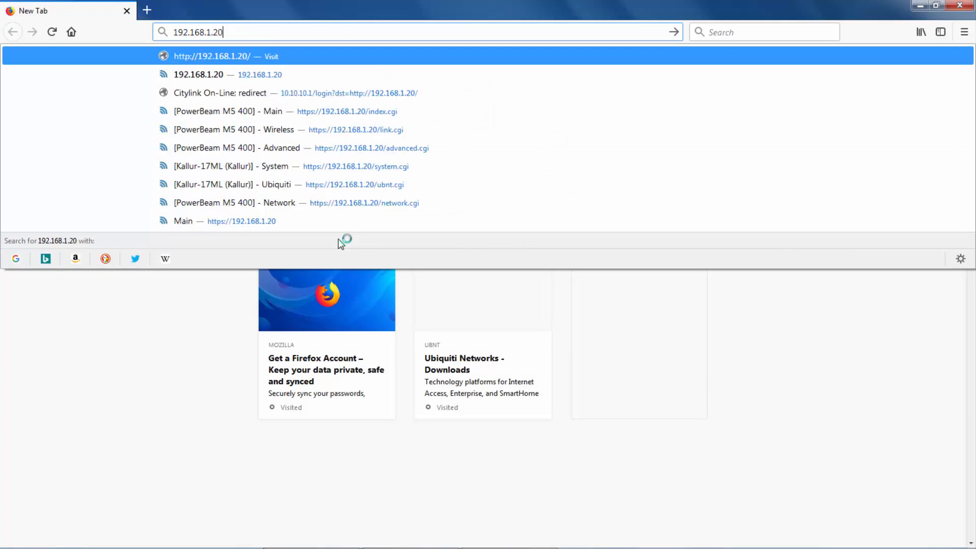
key("Return")
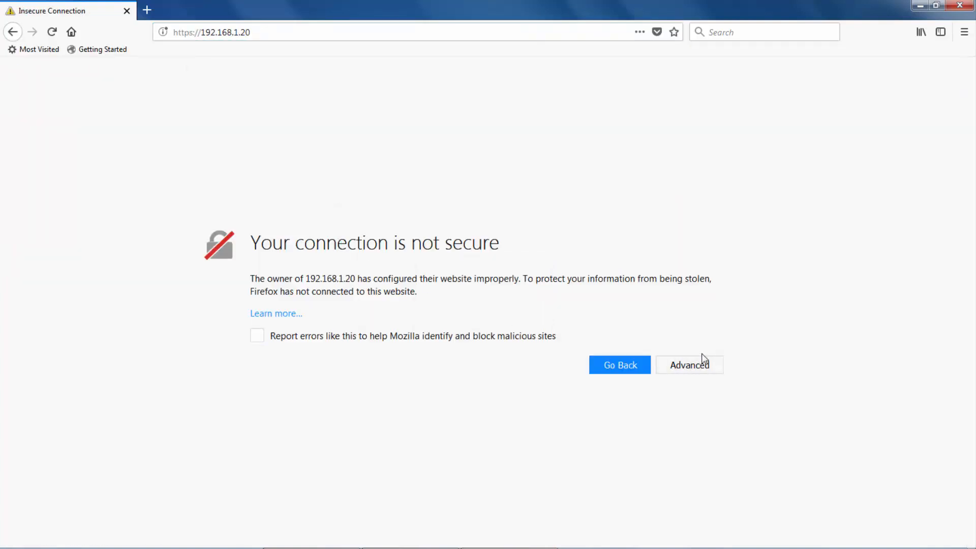
left_click(705, 366)
scroll(574, 457, "down", 2)
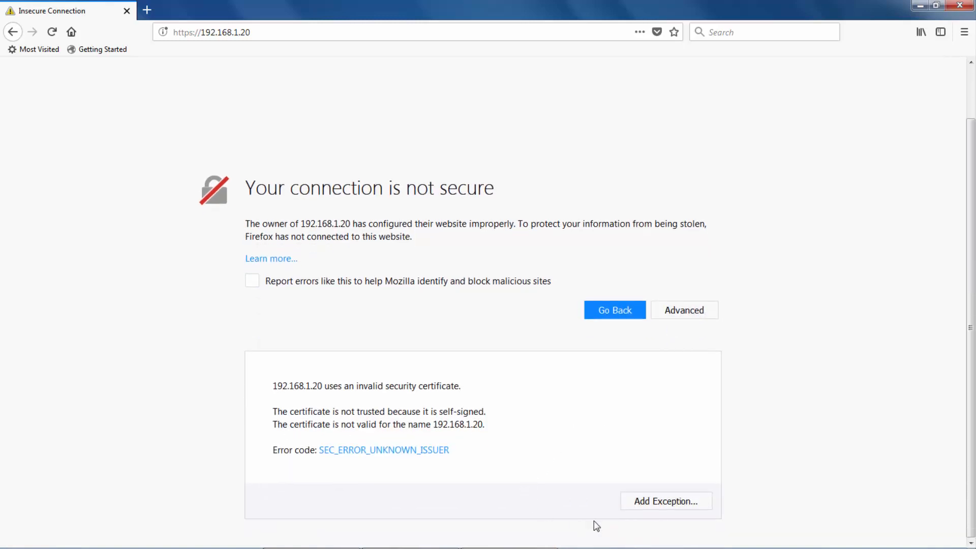
left_click(654, 503)
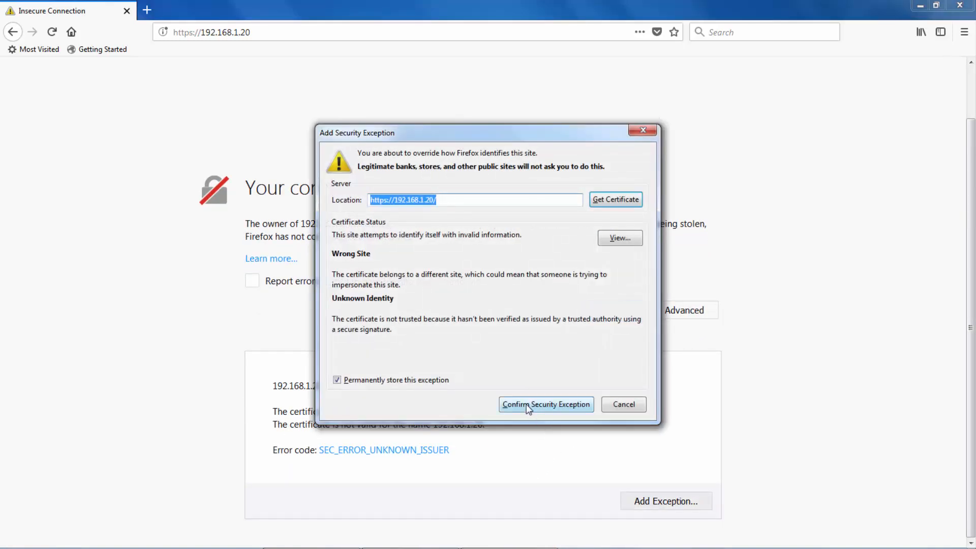
left_click(527, 402)
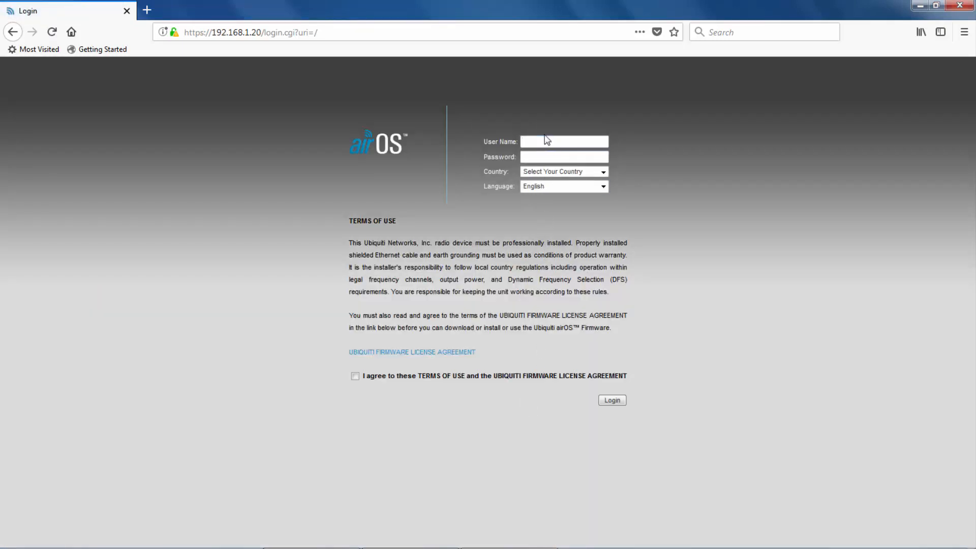
Log in with the default user name and password and country Pakistan, declining Firefox's password save.
left_click(546, 141)
left_click(545, 141)
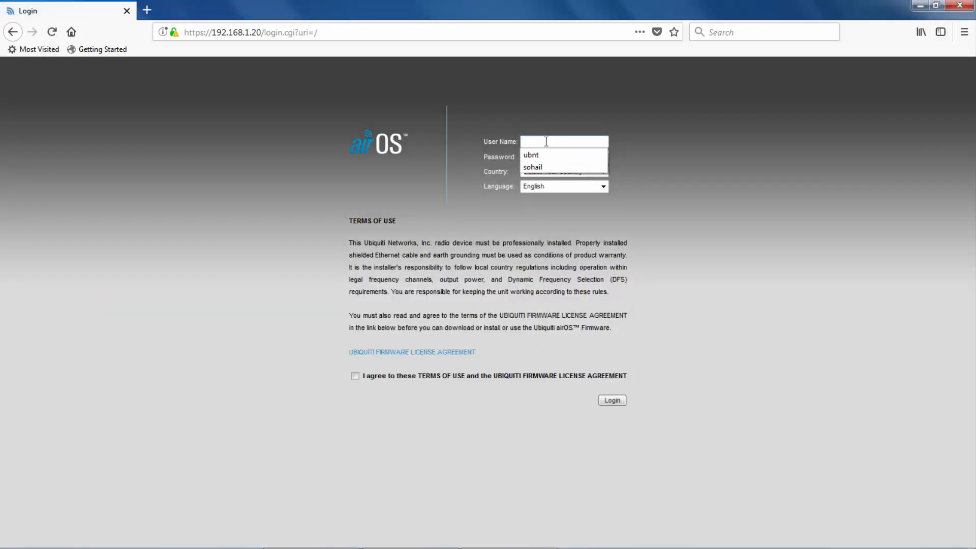
type("ubnt")
key("Tab")
type("ubnt")
key("Tab")
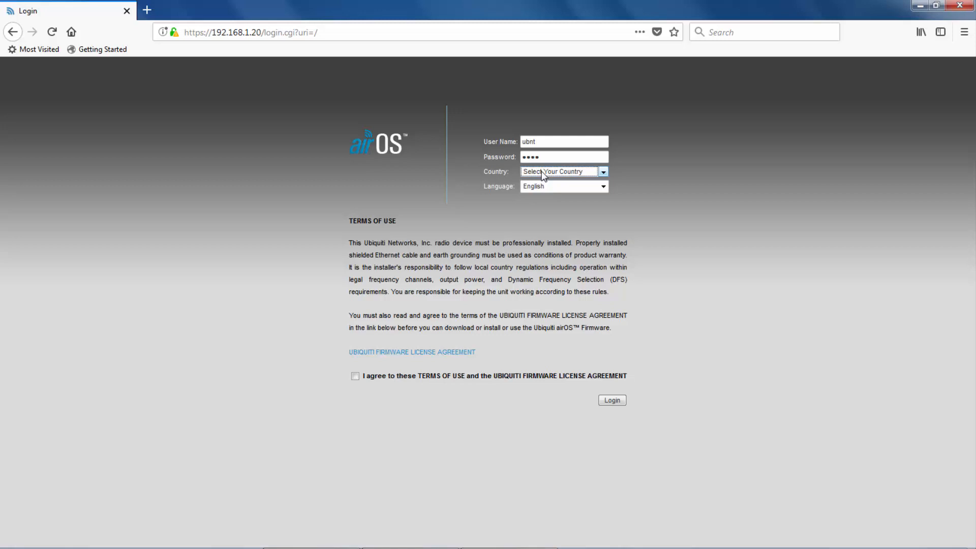
key("p")
key("Tab")
key("Tab")
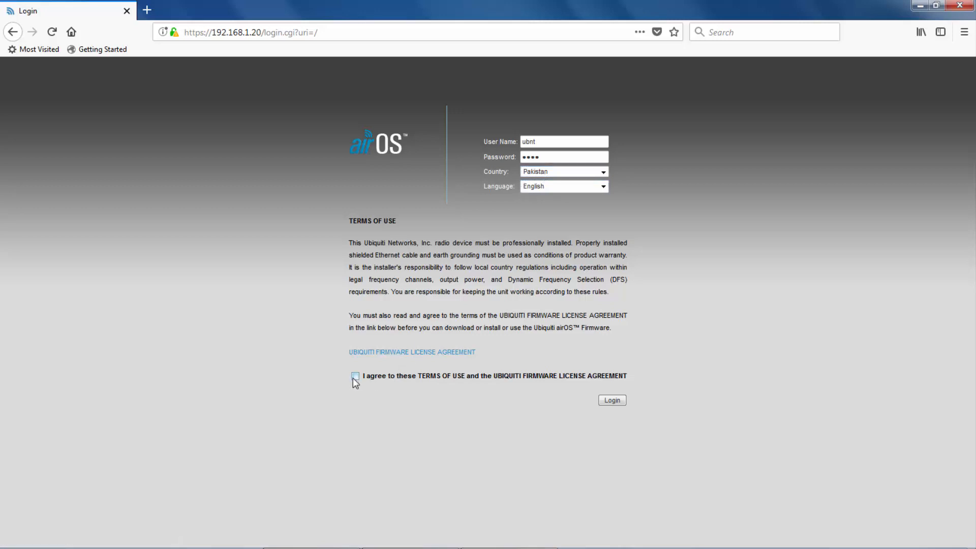
left_click(612, 401)
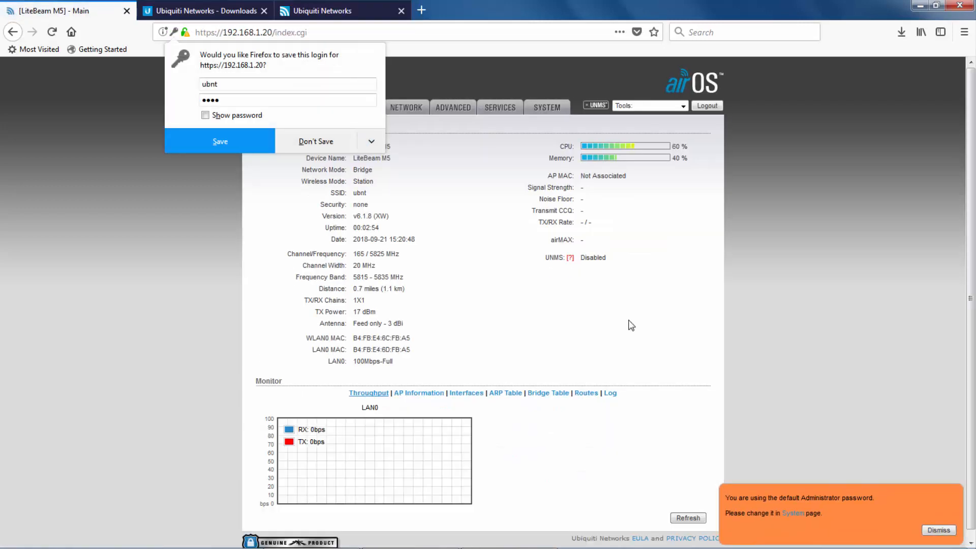
left_click(325, 145)
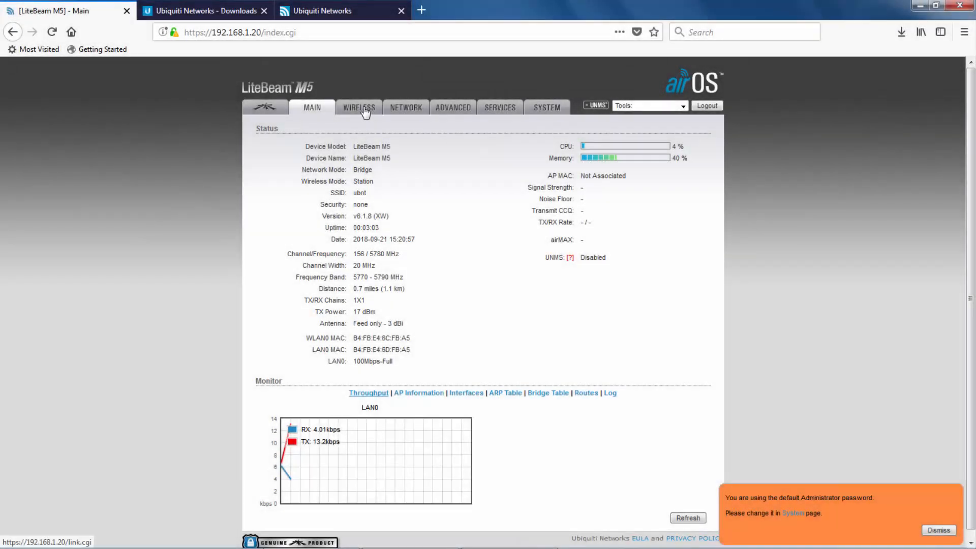
Go to the Wireless page and expand the Wireless Mode choices, currently Station.
left_click(365, 109)
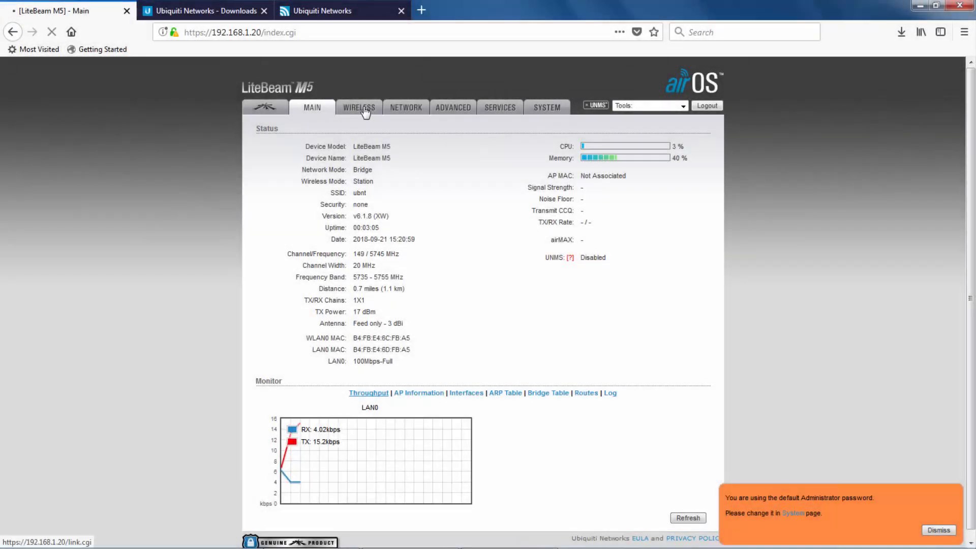
left_click(457, 152)
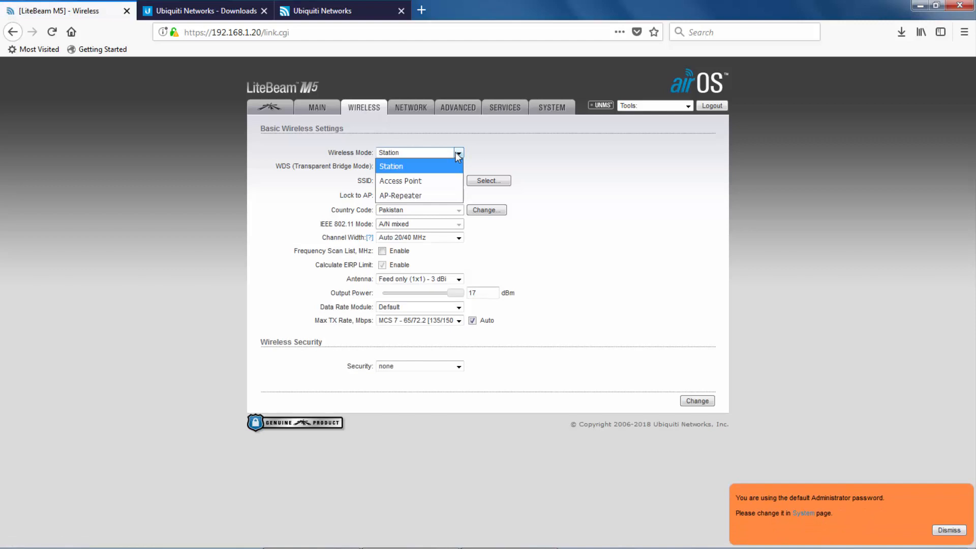
Set wireless mode to Access Point, enable WDS, and rename the SSID to ChaCha Mechanic.
left_click(438, 181)
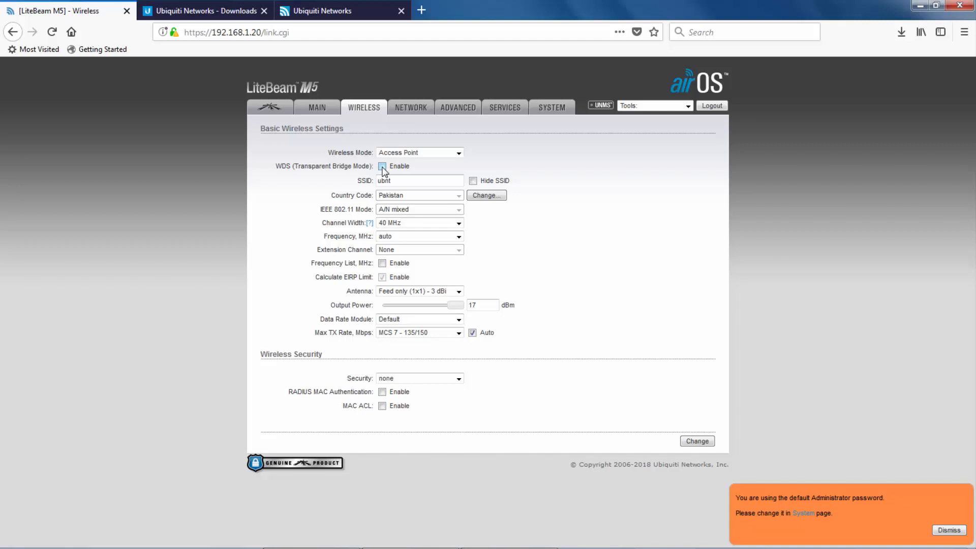
left_click(383, 167)
double_click(386, 181)
type("ChaCha Mechanic")
left_click(408, 222)
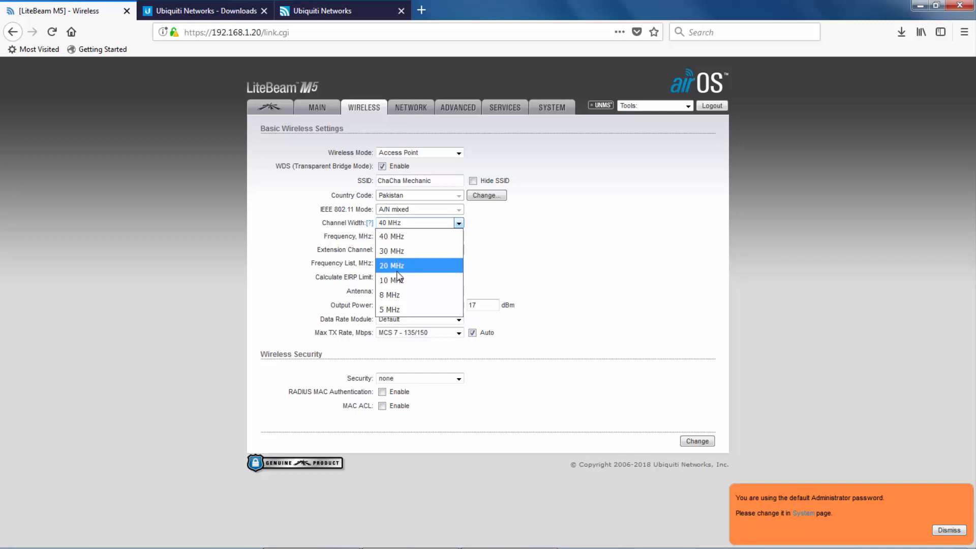
left_click(486, 249)
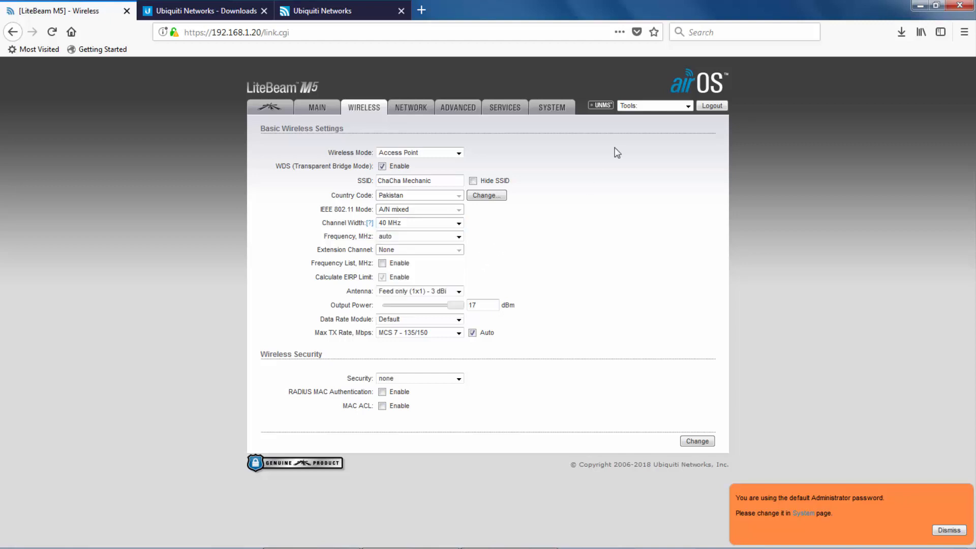
left_click(687, 106)
left_click(664, 151)
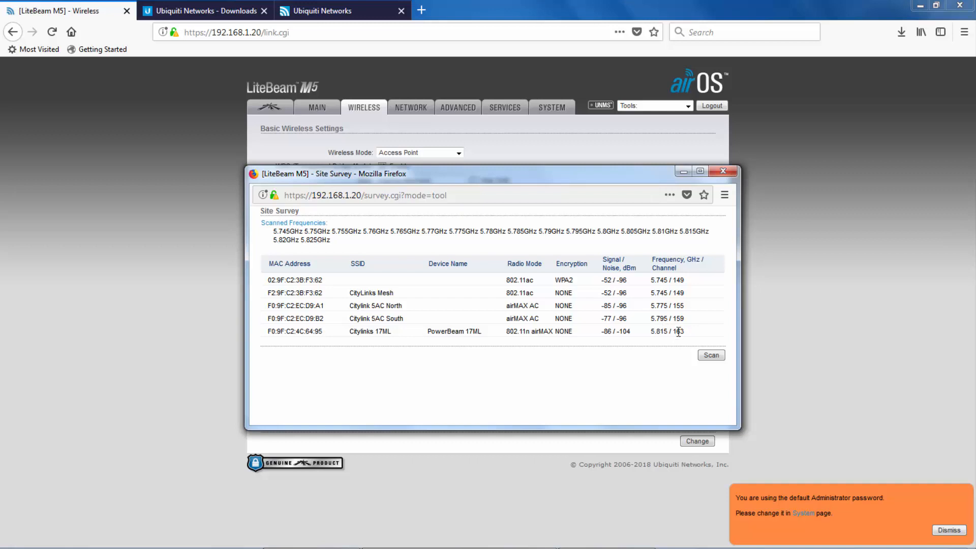
left_click(722, 171)
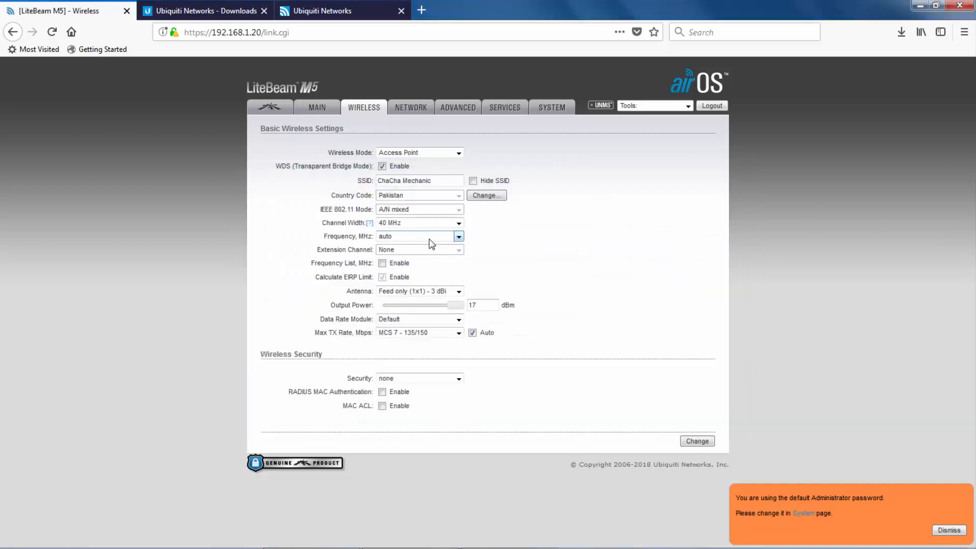
left_click(458, 237)
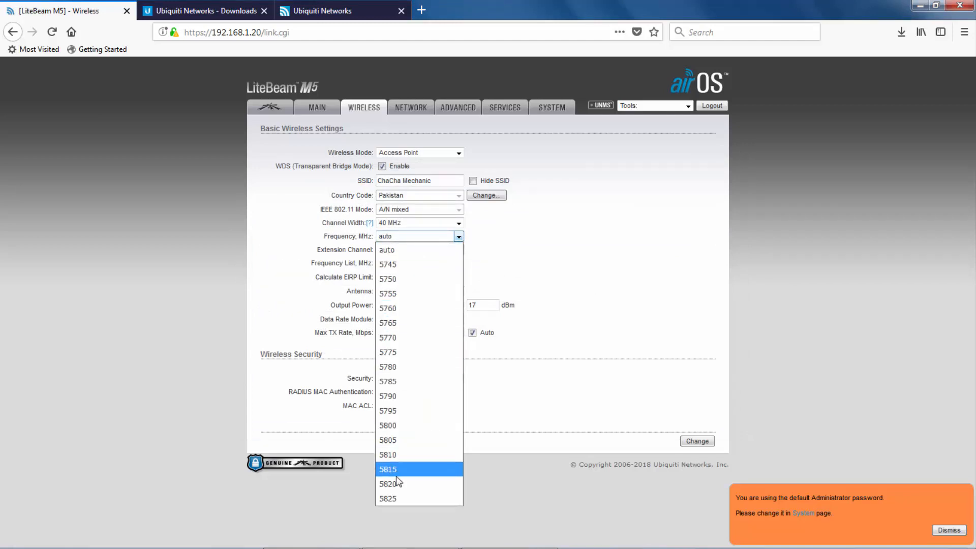
left_click(401, 407)
left_click(404, 222)
left_click(409, 265)
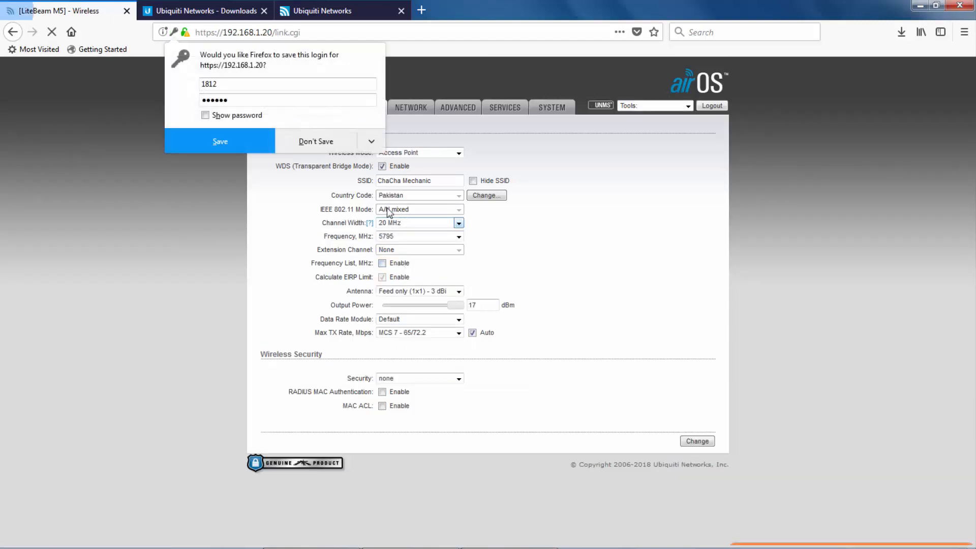
left_click(316, 146)
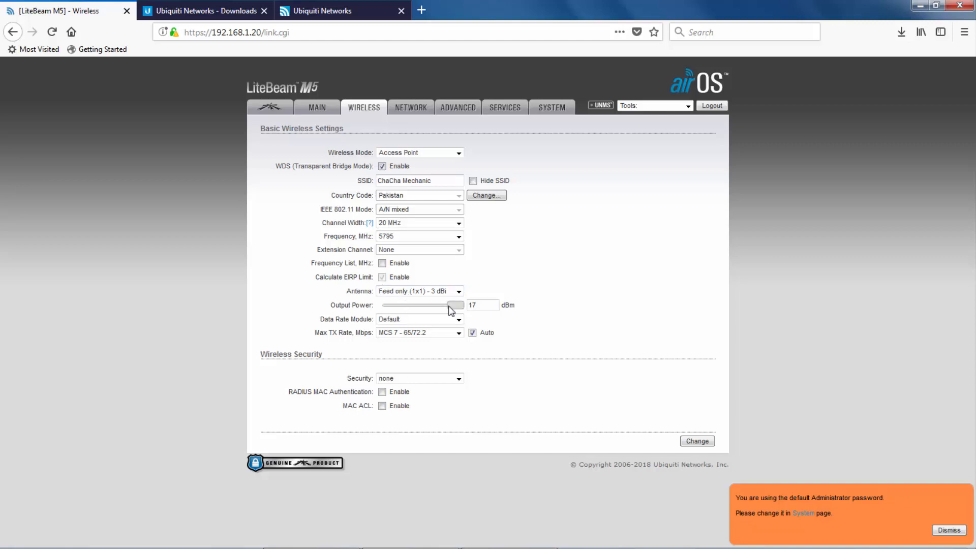
mouse_move(454, 305)
left_mouse_down()
mouse_move(440, 317)
mouse_move(404, 318)
mouse_move(464, 311)
left_mouse_up()
left_click(458, 378)
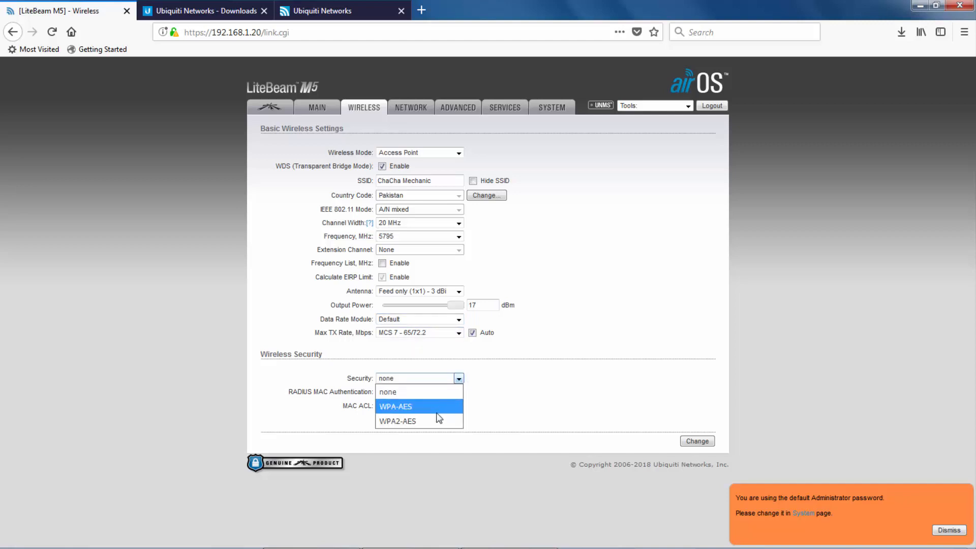
left_click(497, 392)
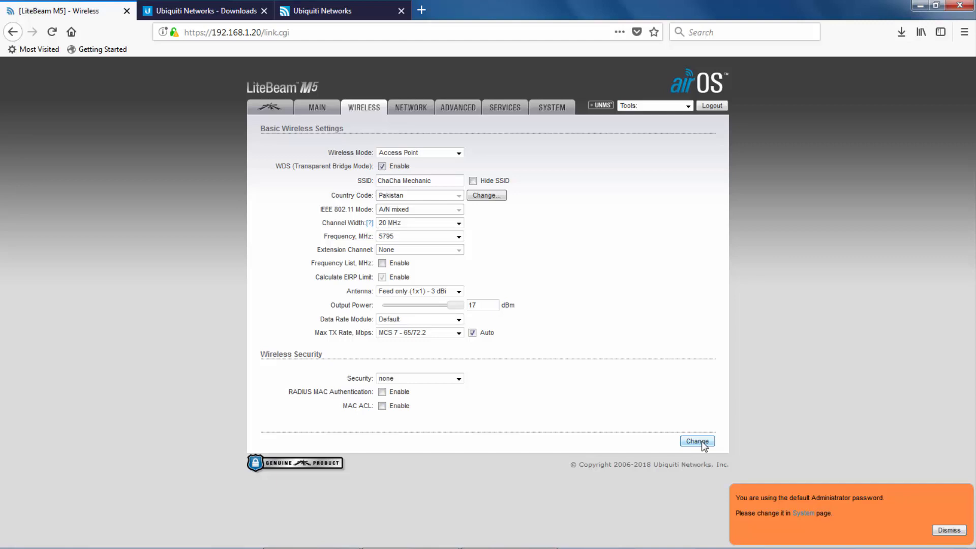
Submit the wireless settings and replace the default administrator password with a new one.
left_click(702, 443)
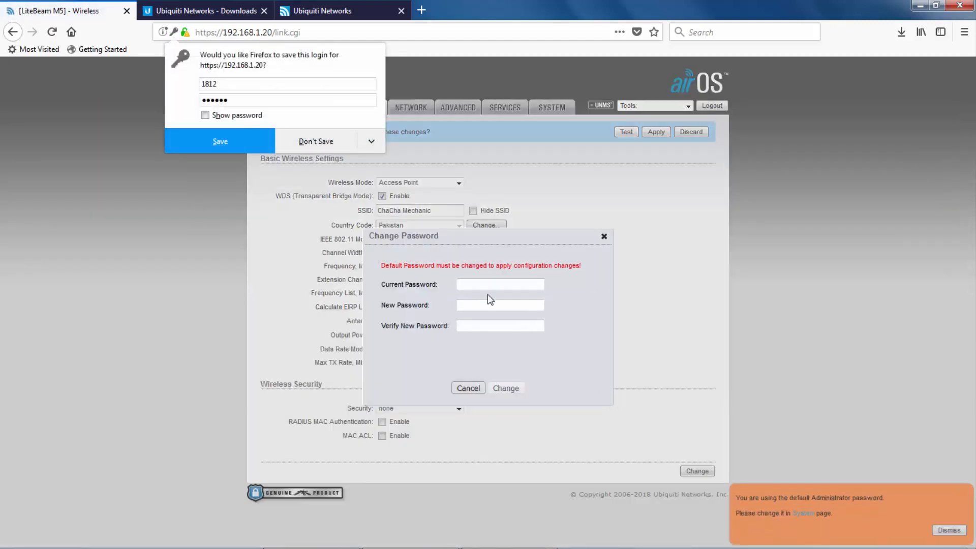
left_click(475, 284)
type("ubnt")
key("Tab")
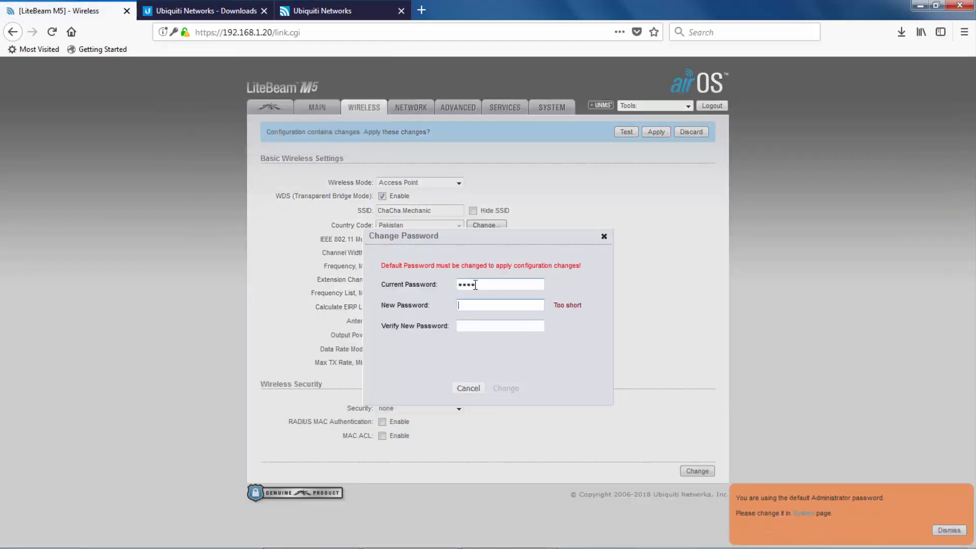
type("•••••••••••")
key("Tab")
type("•••••")
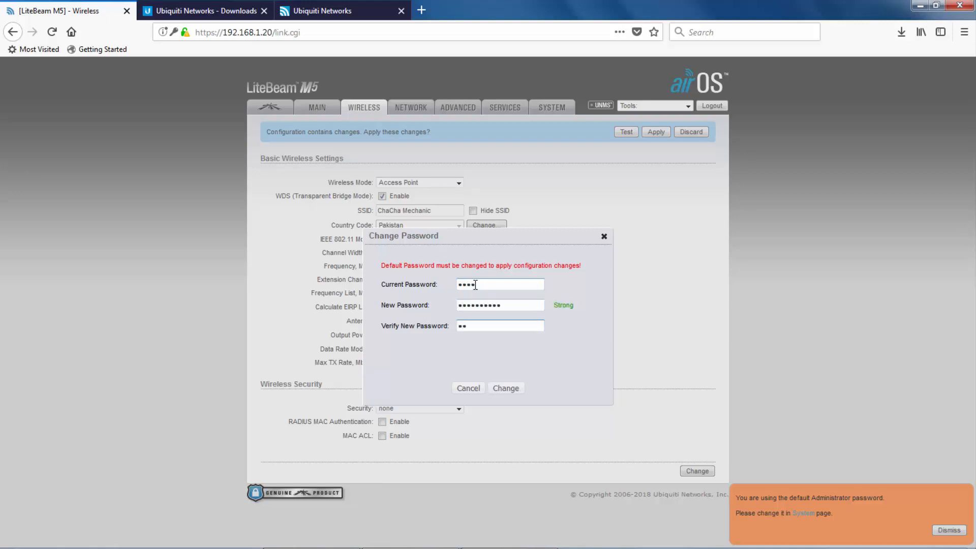
type("••••••")
left_click(507, 390)
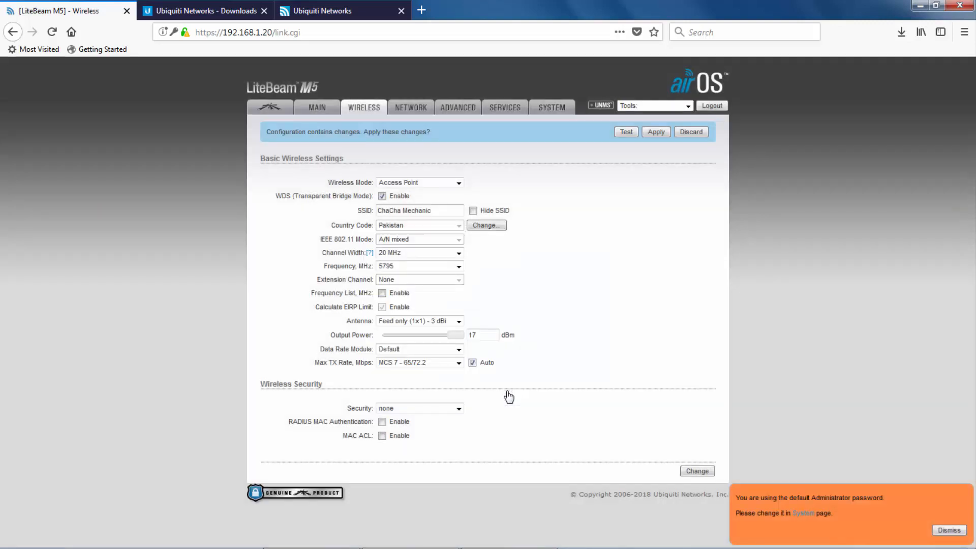
On the Network page, decline the password save and keep Bridge mode with no network disabled.
left_click(406, 109)
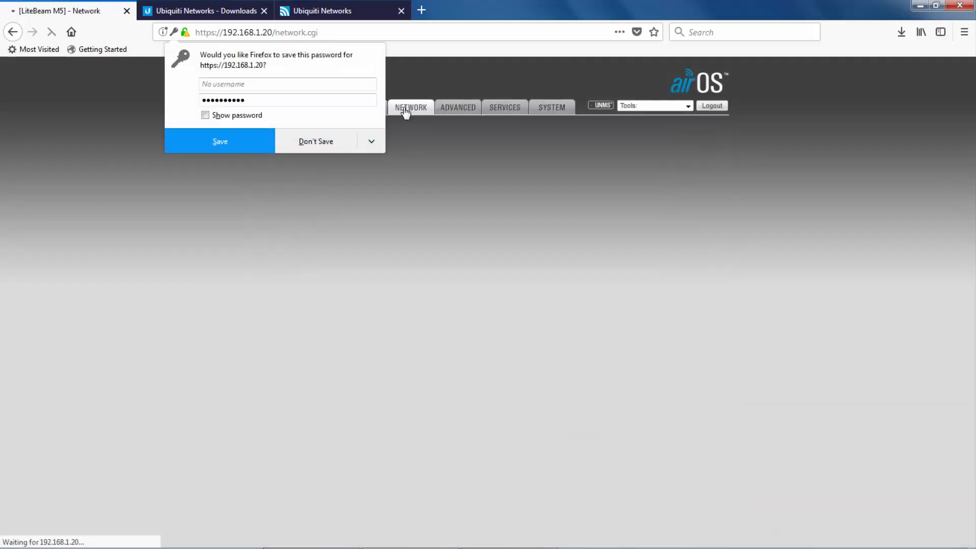
left_click(440, 254)
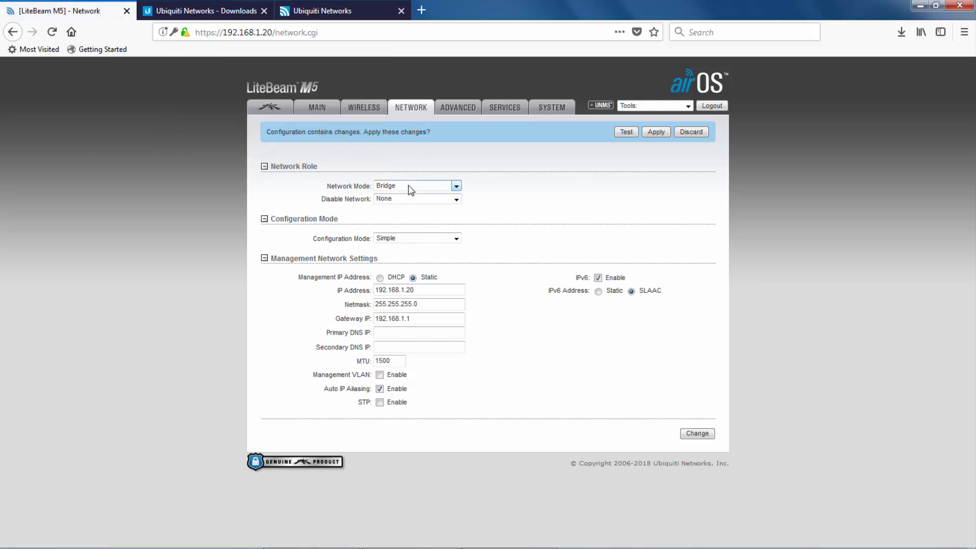
left_click(456, 187)
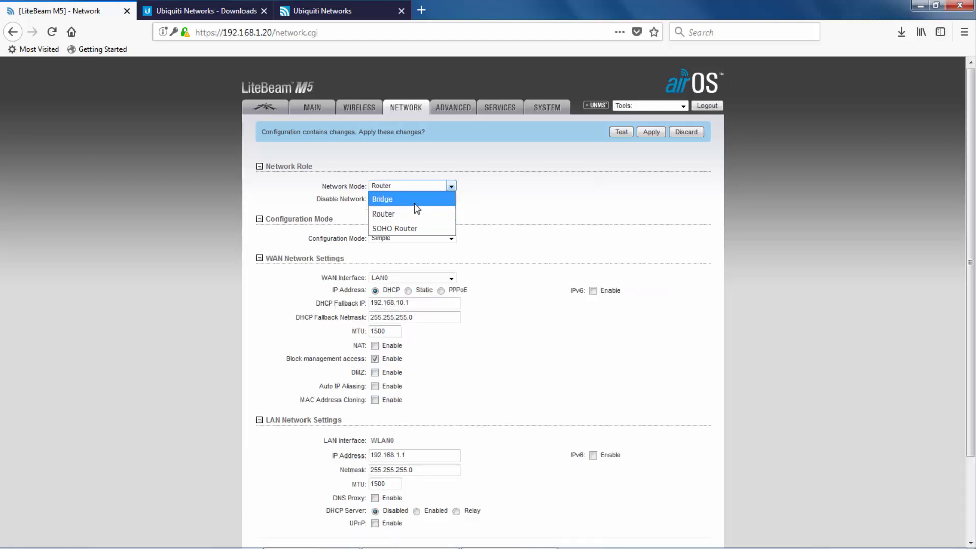
left_click(414, 203)
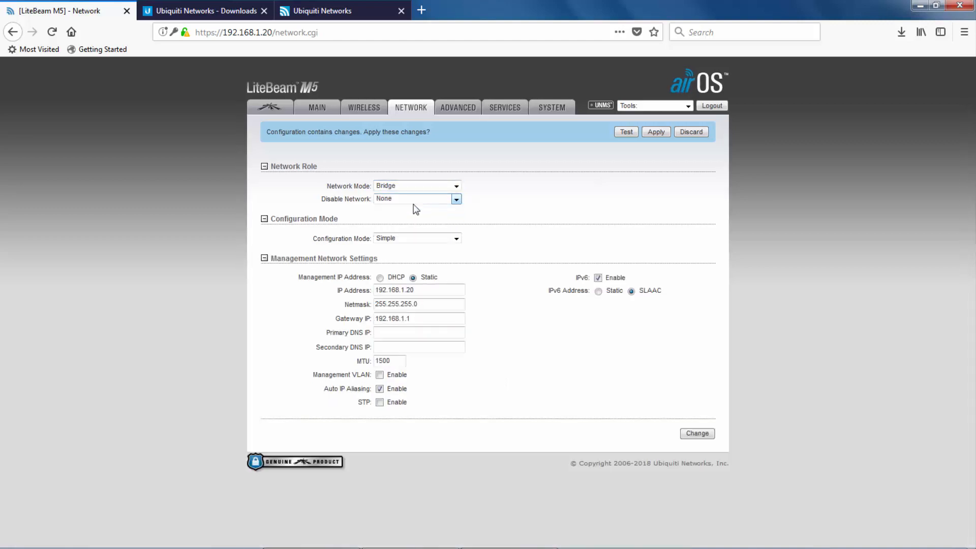
left_click(456, 200)
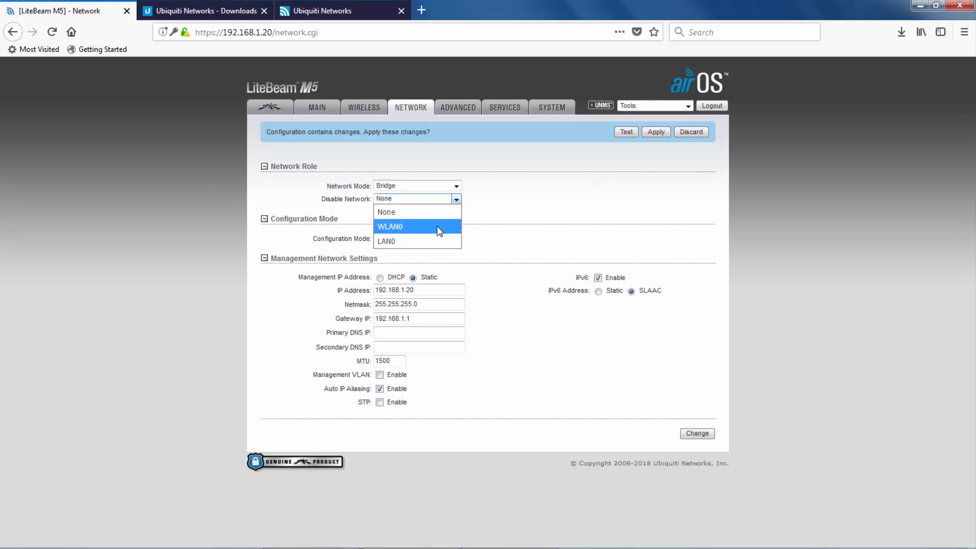
left_click(473, 216)
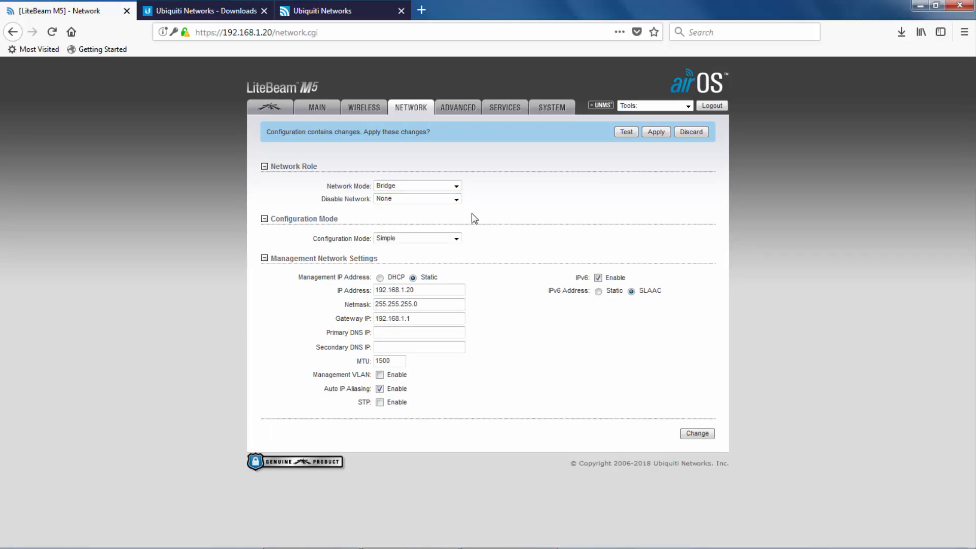
Keep Simple configuration mode and change the management IP address to 192.168.1.148.
left_click(456, 238)
left_click(456, 238)
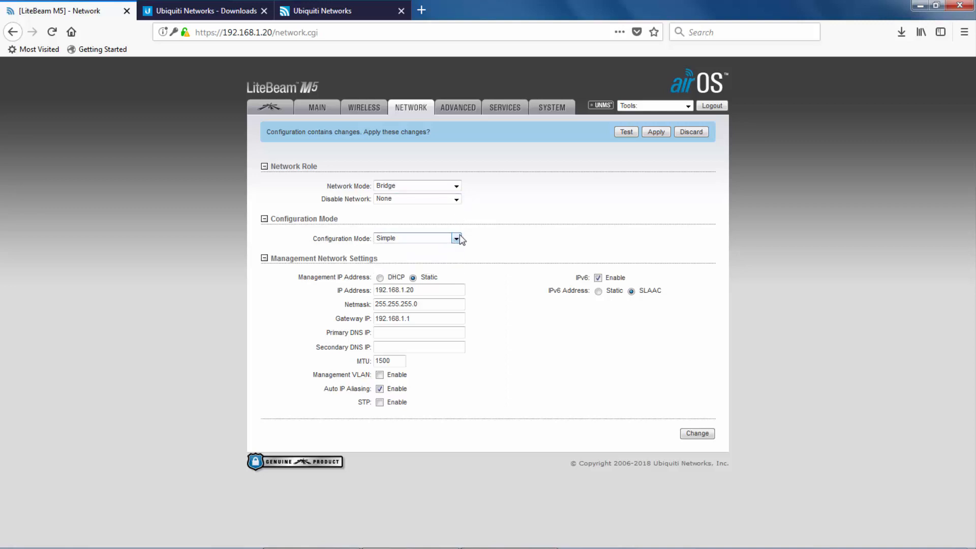
double_click(413, 290)
type("14")
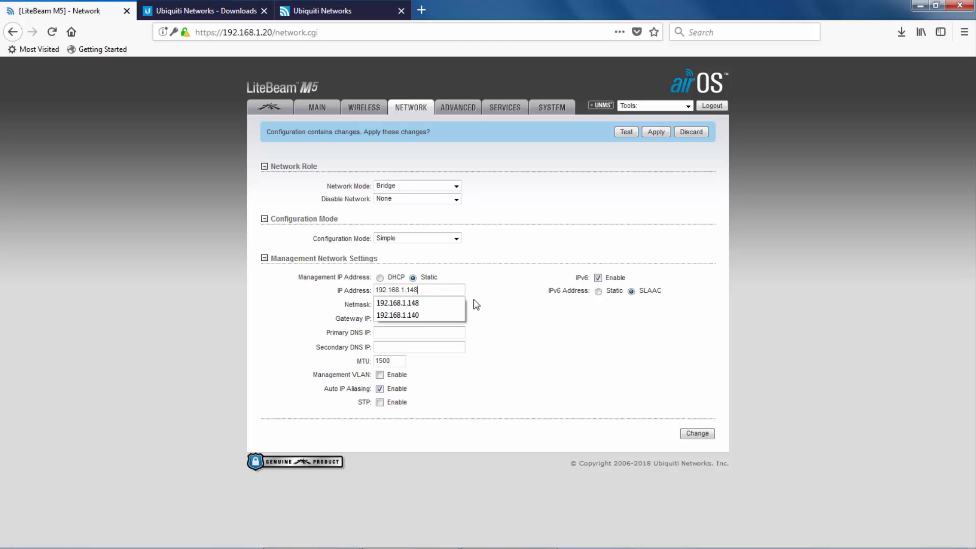
type("8")
left_click(440, 306)
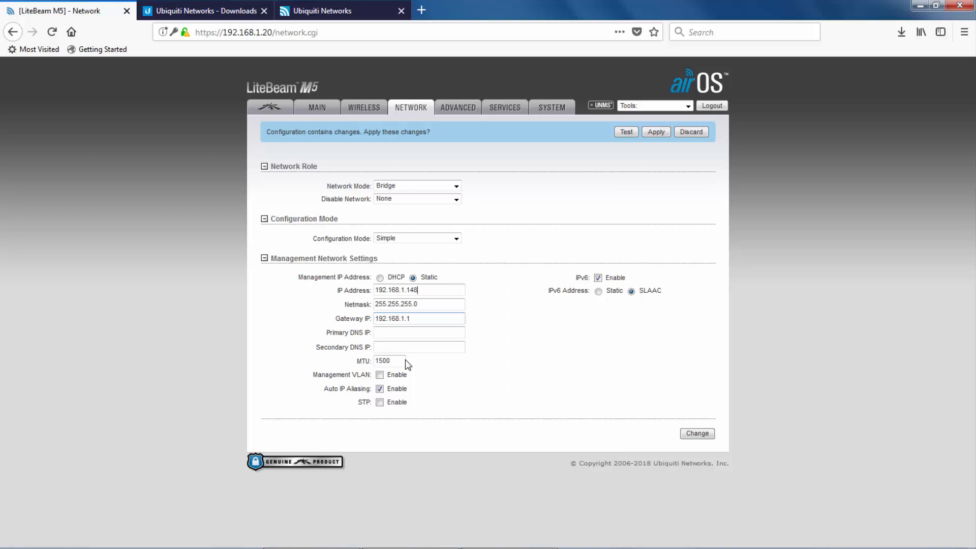
Leave management VLAN off, enable STP, disable IPv6, and submit the network settings.
left_click(380, 375)
left_click(380, 376)
left_click(380, 402)
left_click(597, 277)
left_click(700, 437)
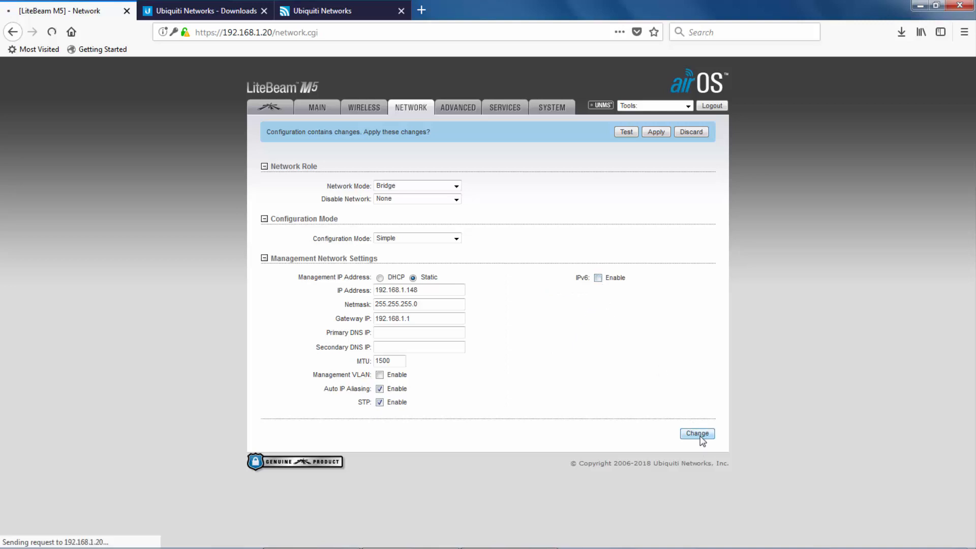
On the Advanced page, enable Installer EIRP Control, leave Client Isolation off, and submit.
left_click(454, 107)
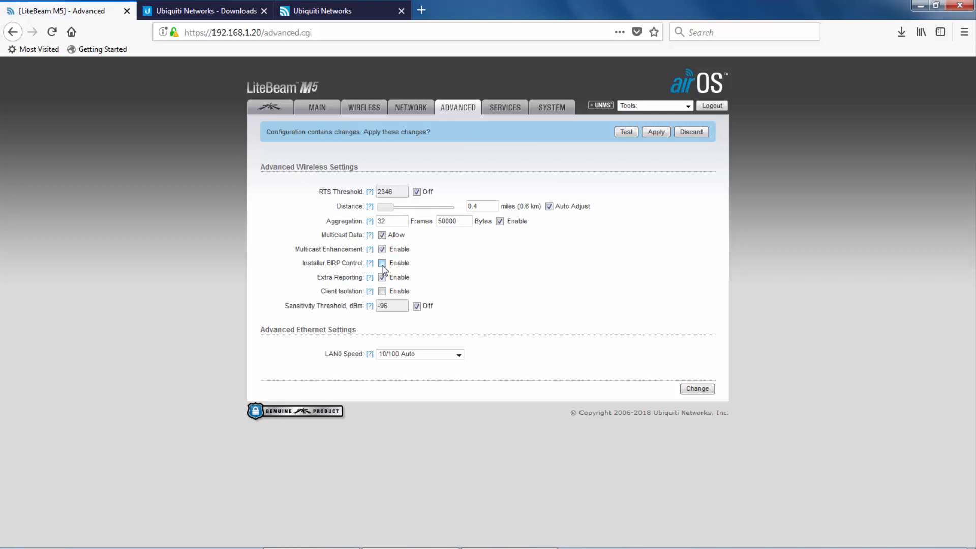
left_click(382, 264)
left_click(382, 291)
left_click(382, 291)
left_click(689, 389)
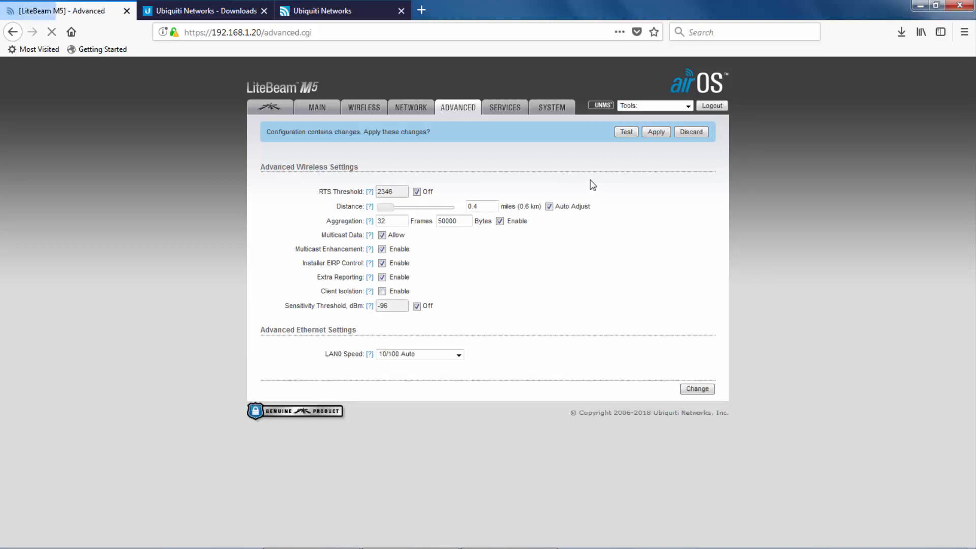
Submit the Services page unchanged, review the System page, and go to the airMAX settings.
left_click(516, 109)
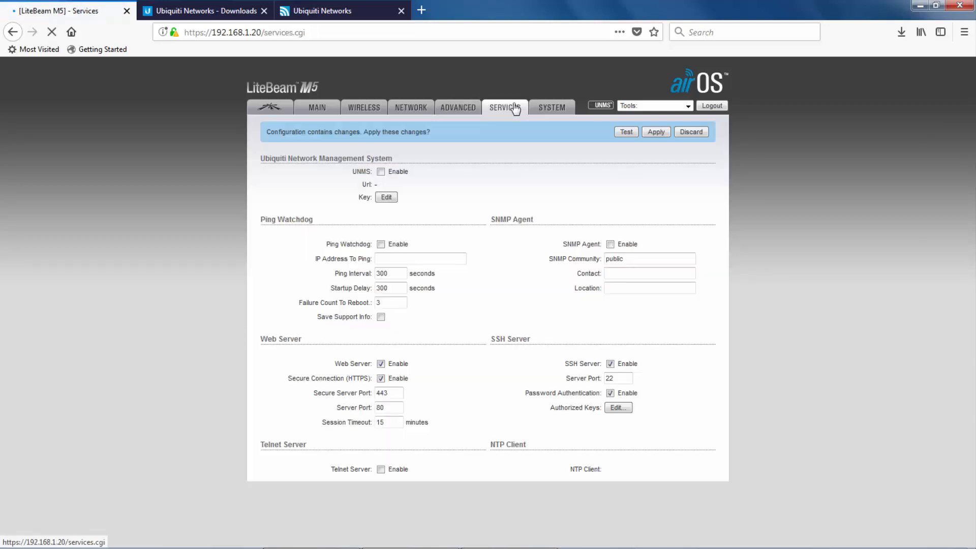
scroll(404, 270, "down", 5)
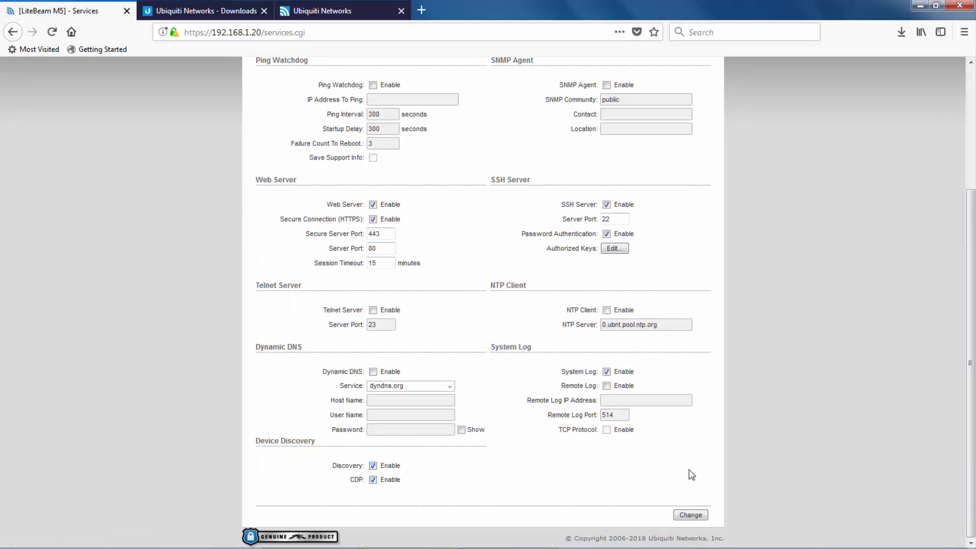
left_click(706, 514)
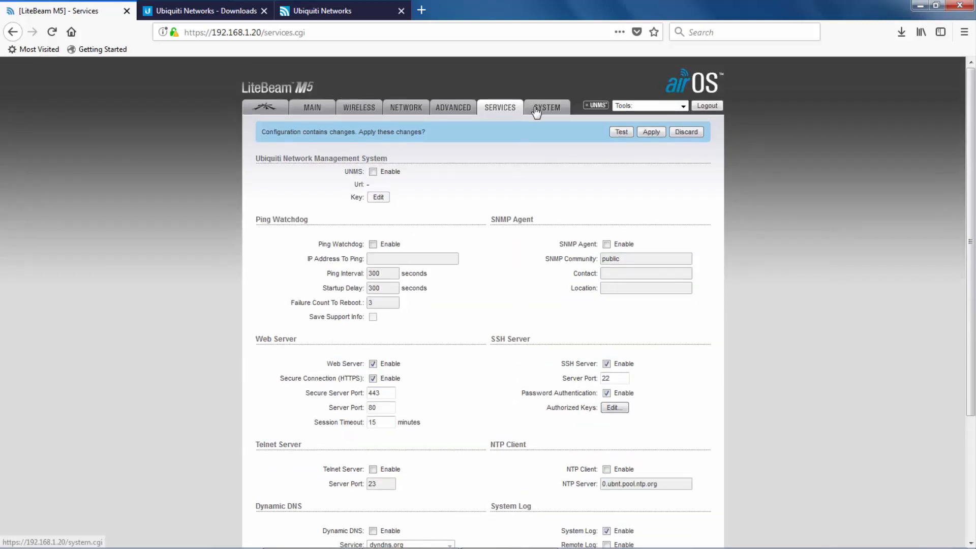
left_click(539, 112)
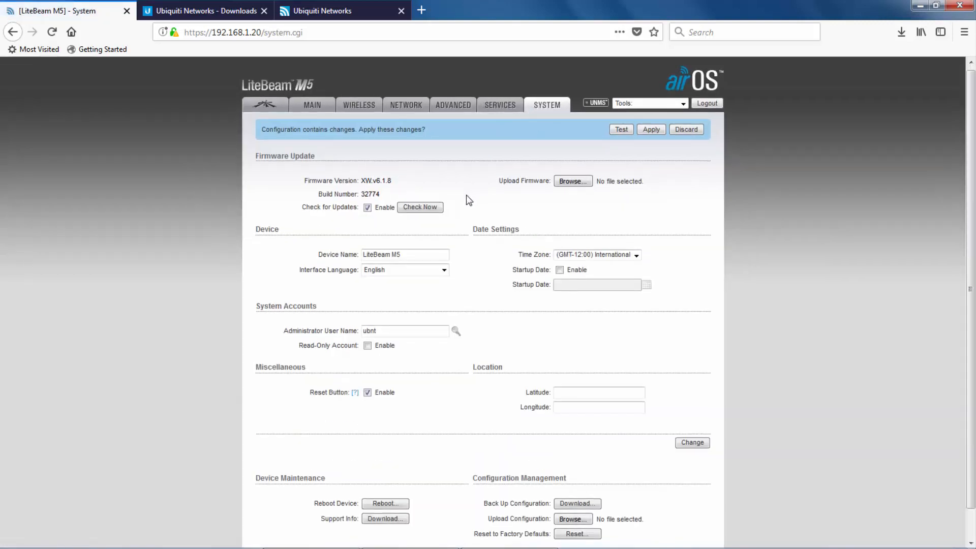
scroll(459, 213, "down", 1)
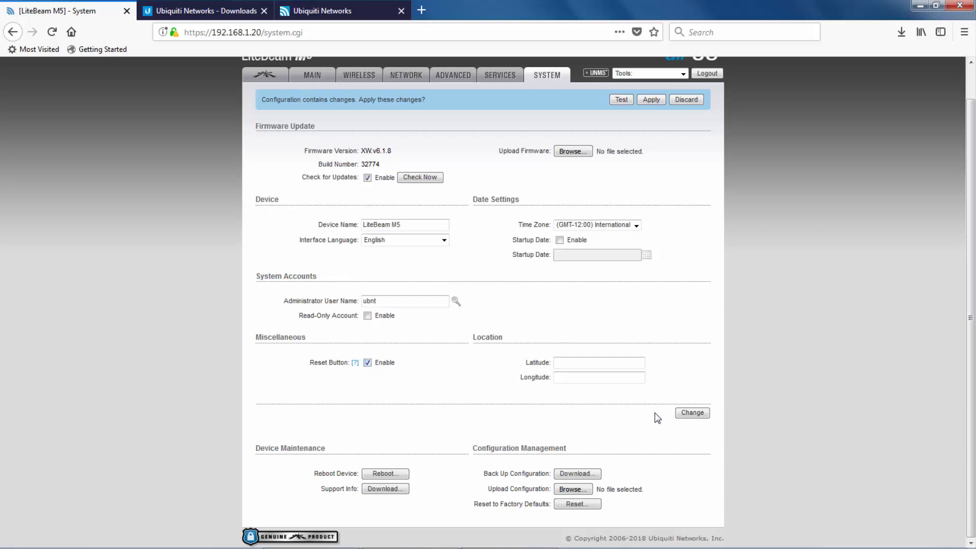
left_click(254, 79)
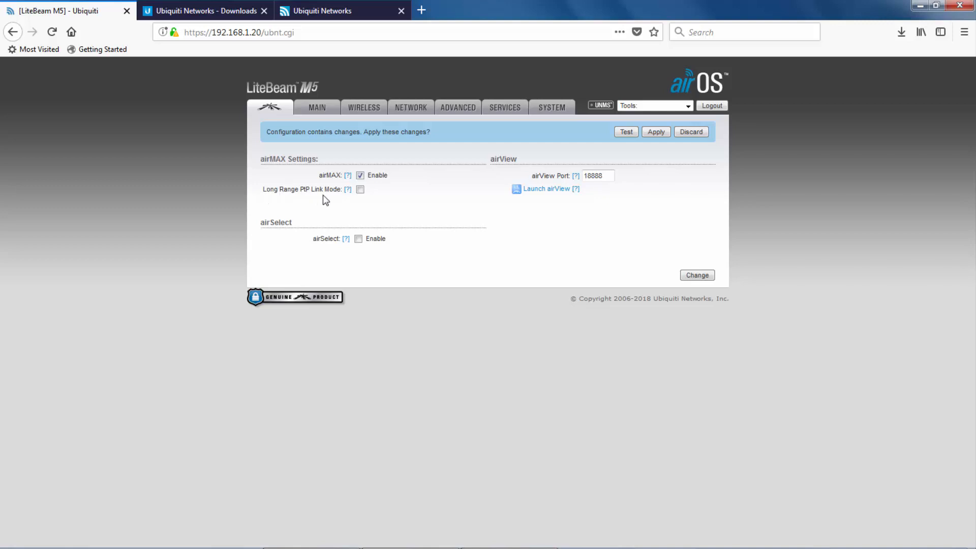
Switch Long Range PtP Link Mode on and back off, then apply the pending changes.
left_click(359, 191)
left_click(360, 194)
left_click(656, 132)
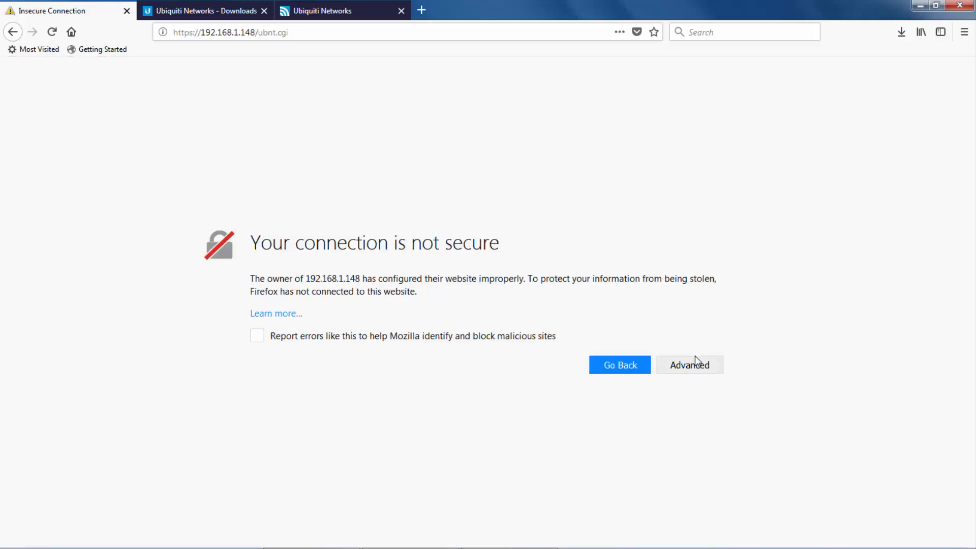
Accept the certificate warning by adding a security exception for 192.168.1.148.
left_click(691, 364)
scroll(656, 497, "down", 1)
left_click(658, 502)
left_click(569, 395)
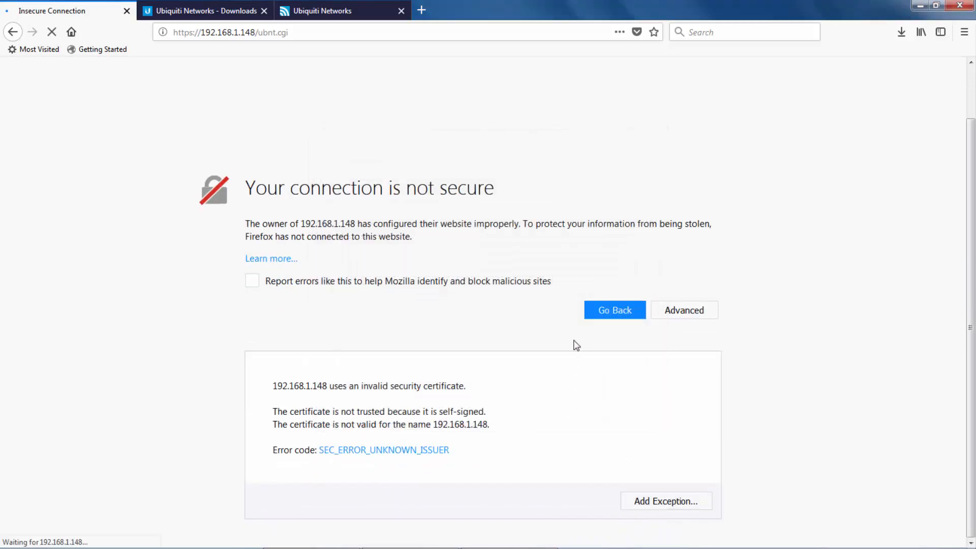
Log in with the saved user name and the password, dismissing the browser's save-login prompt.
left_click(526, 144)
left_click(527, 155)
left_click(527, 159)
type("ubnt")
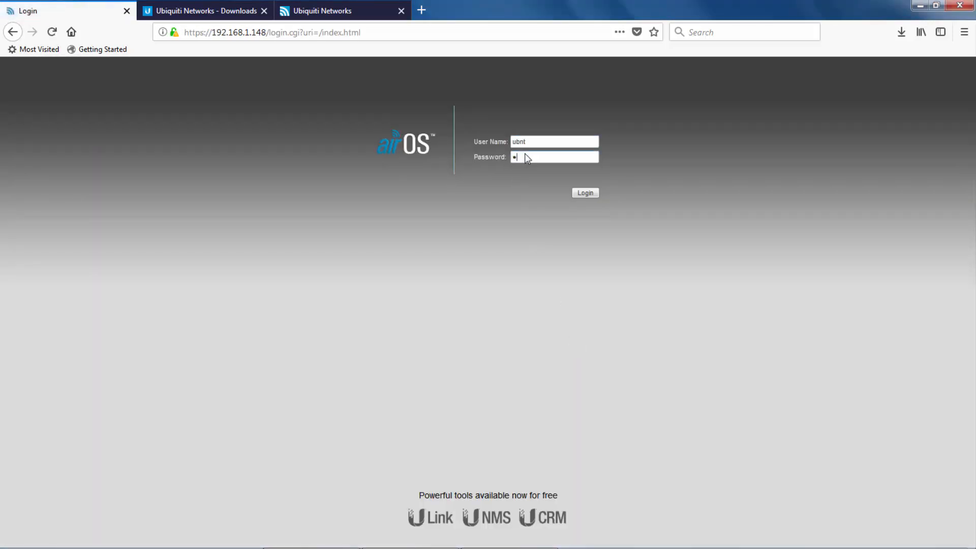
key("Return")
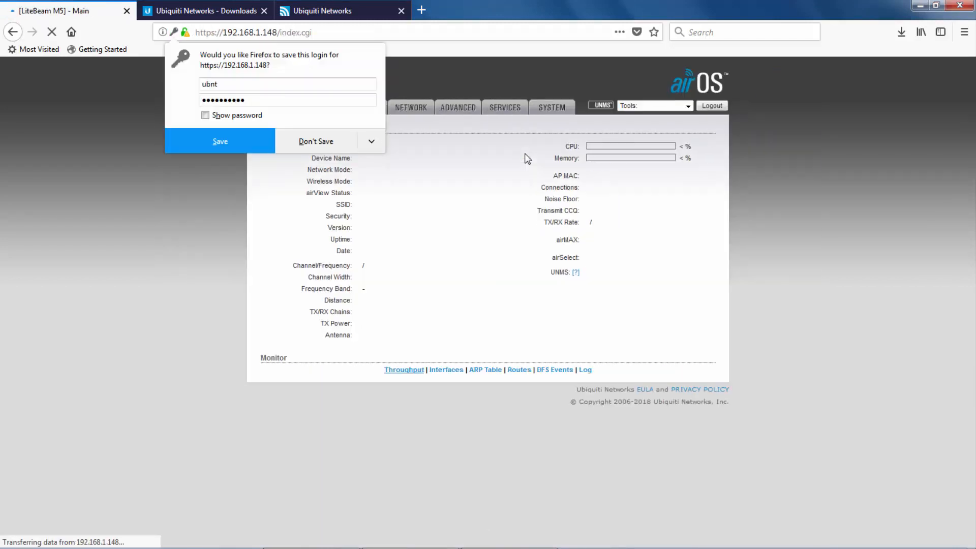
left_click(246, 145)
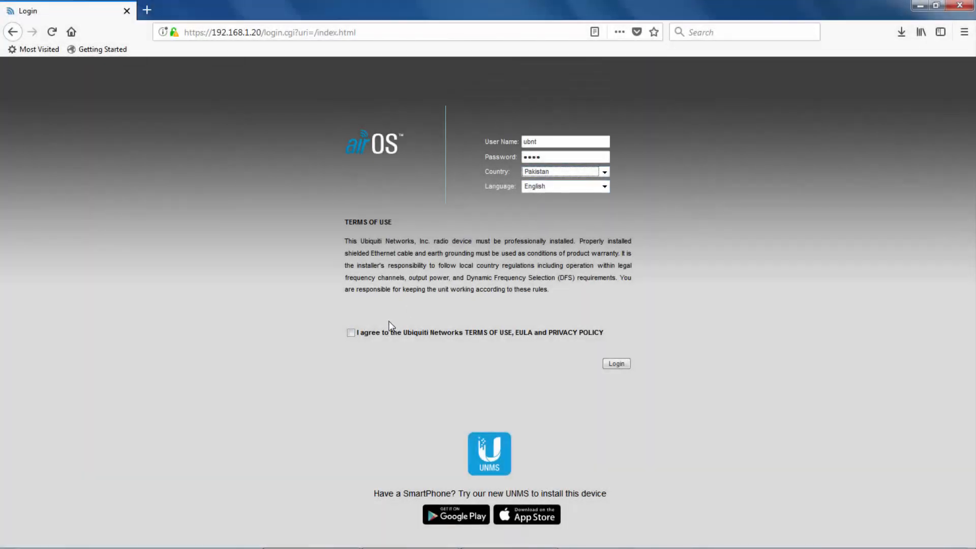
Accept the airOS terms of use and log in to the LiteBeam without saving the login.
left_click(350, 333)
left_click(621, 367)
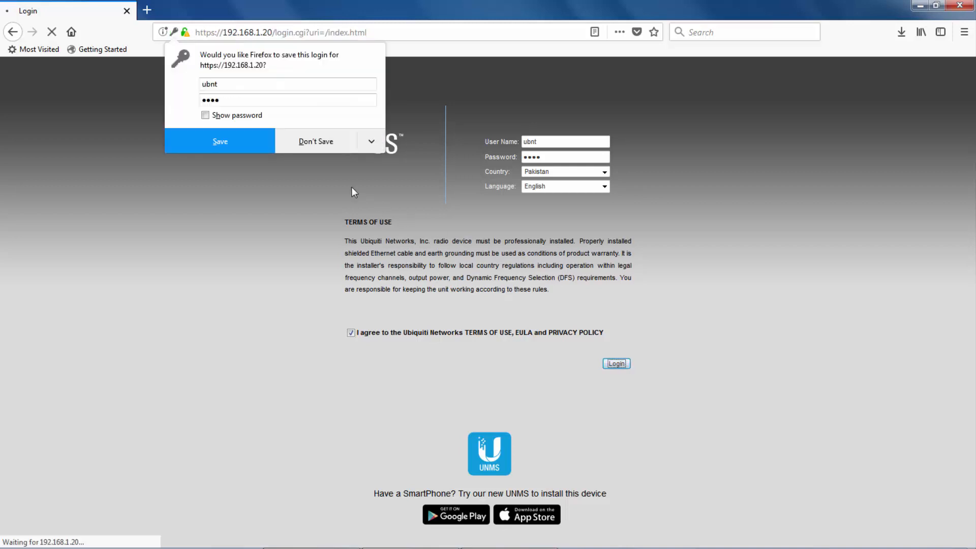
left_click(312, 143)
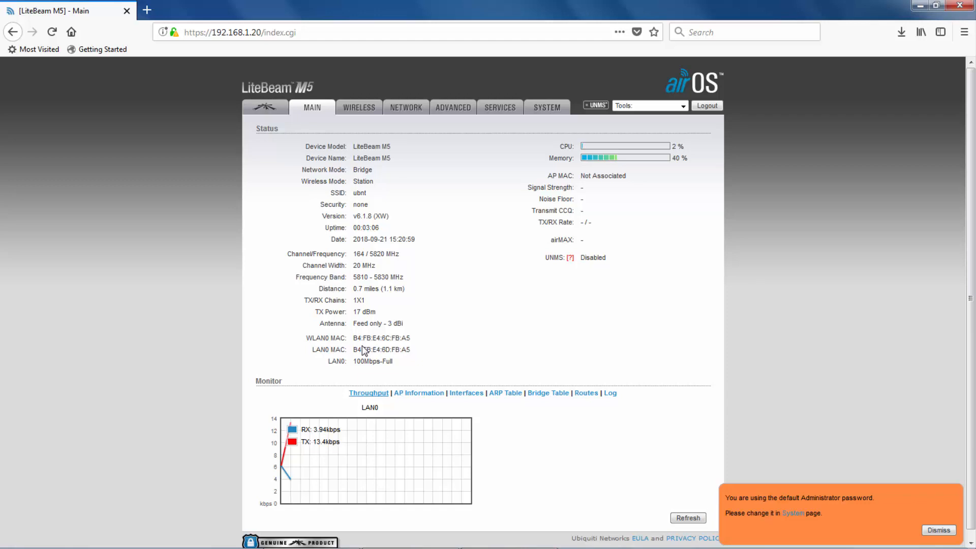
Enable WDS transparent bridge mode on the Wireless page and run a site survey for access points.
left_click(360, 109)
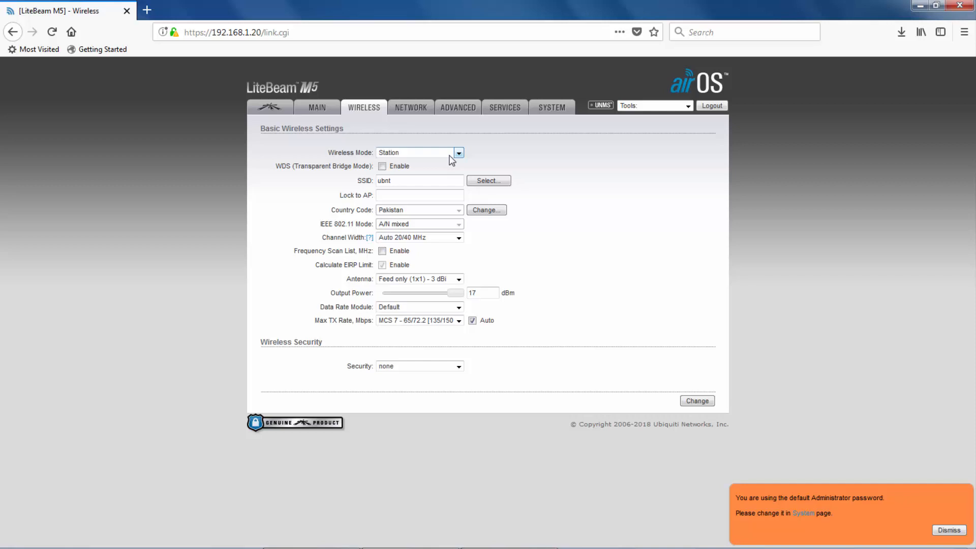
left_click(381, 166)
left_click(475, 181)
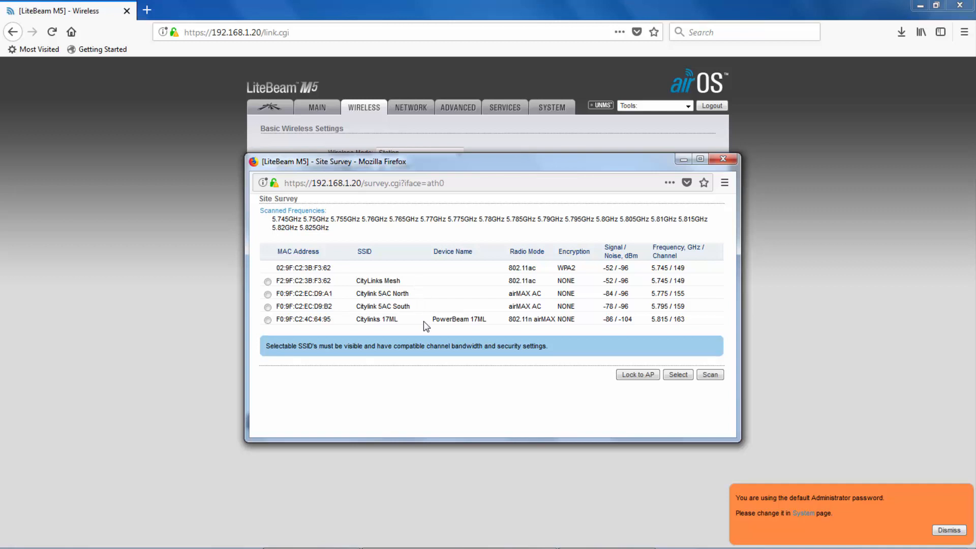
Select Citylinks 17ML, lock to AP F0:9F:C2:4C:64:95, and keep wireless security at none.
left_click(266, 320)
left_click(648, 376)
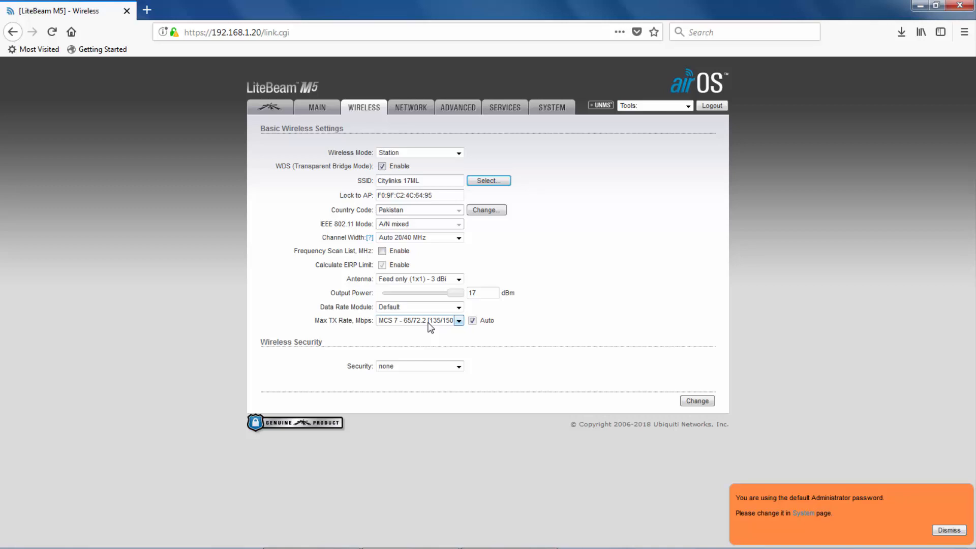
left_click(458, 367)
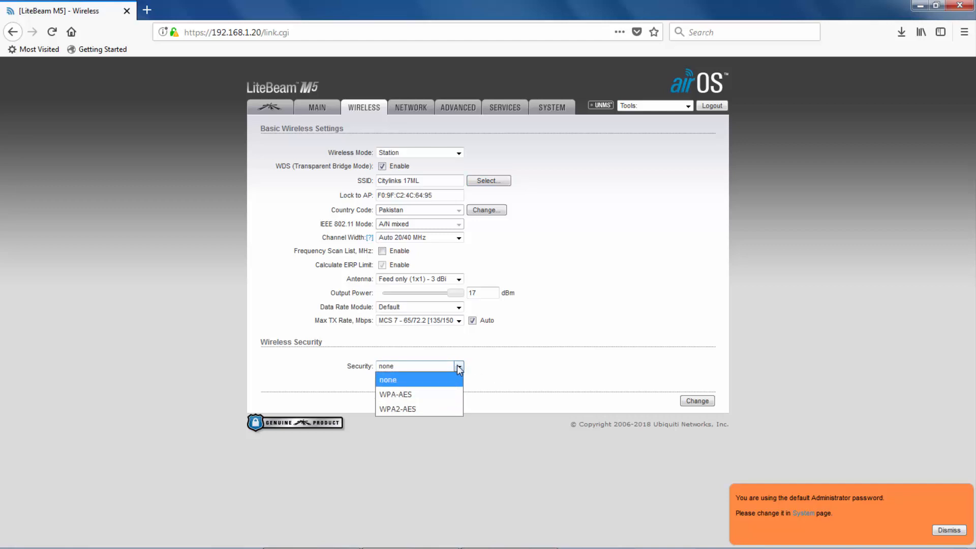
left_click(458, 367)
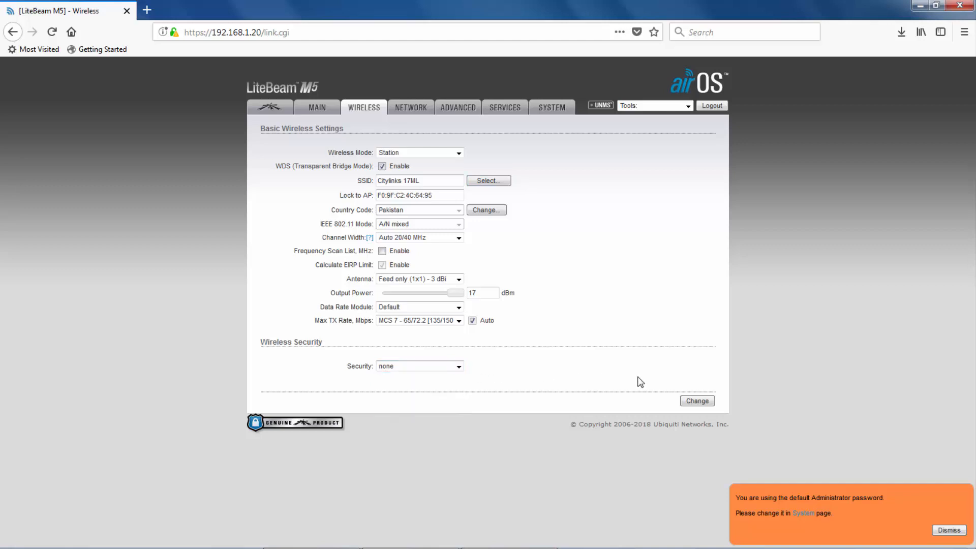
Save the wireless settings, replacing the default administrator password with a new password entered twice.
left_click(691, 400)
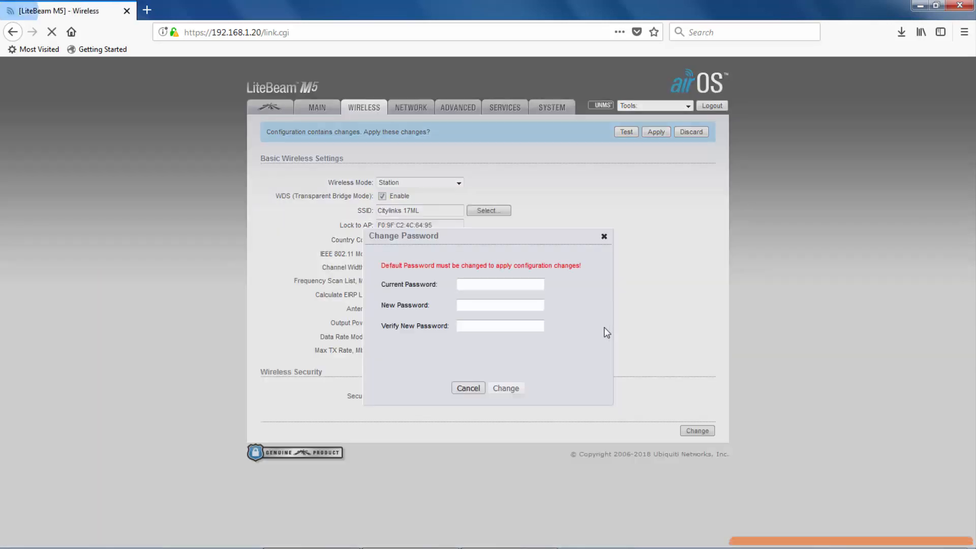
left_click(471, 288)
type("ubnt")
key("Tab")
type("••••••••••")
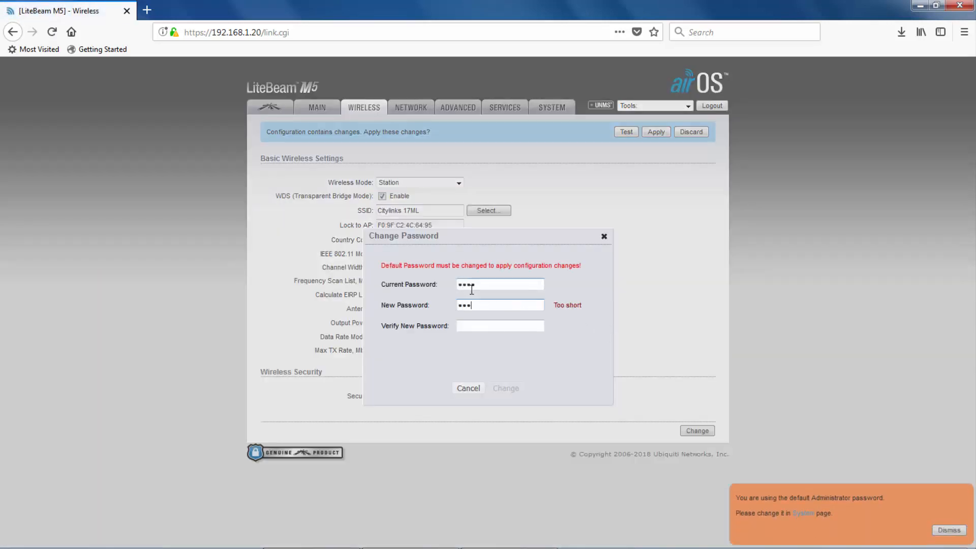
key("Tab")
type("•••••••••••")
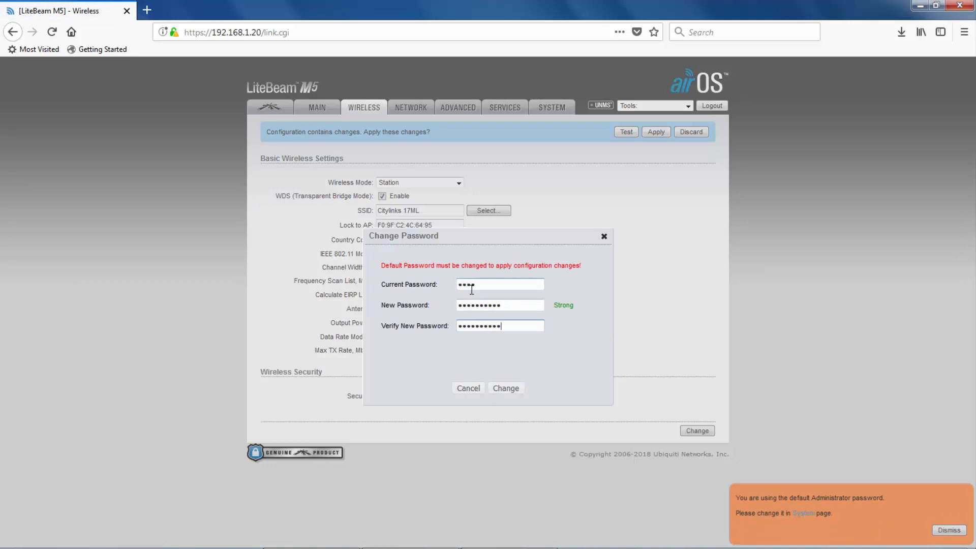
left_click(503, 391)
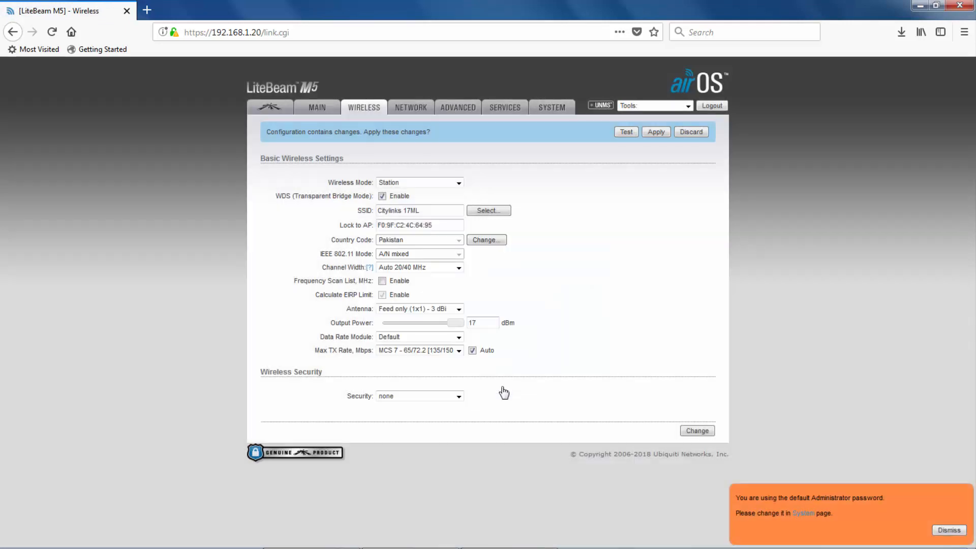
In Network settings, keep the network mode at Bridge after briefly trying Router.
left_click(404, 111)
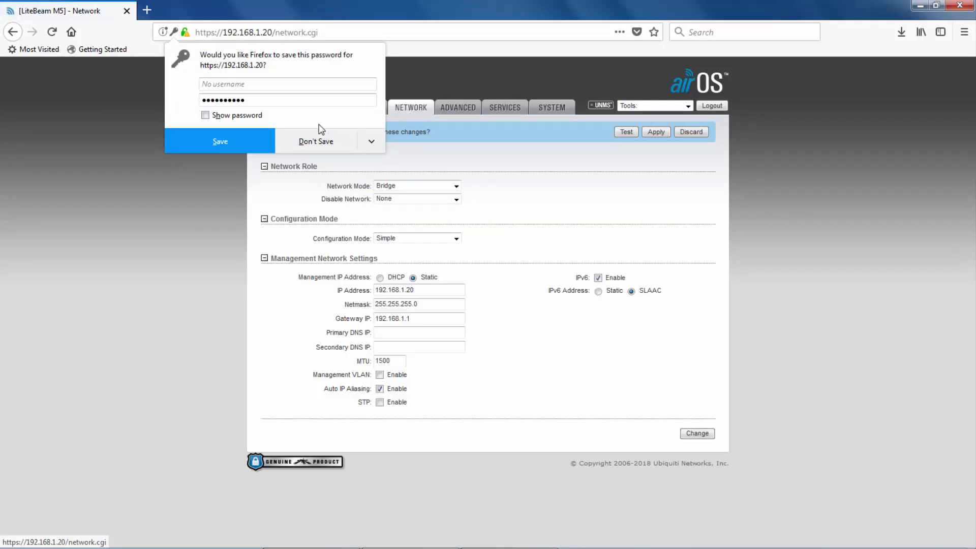
left_click(312, 144)
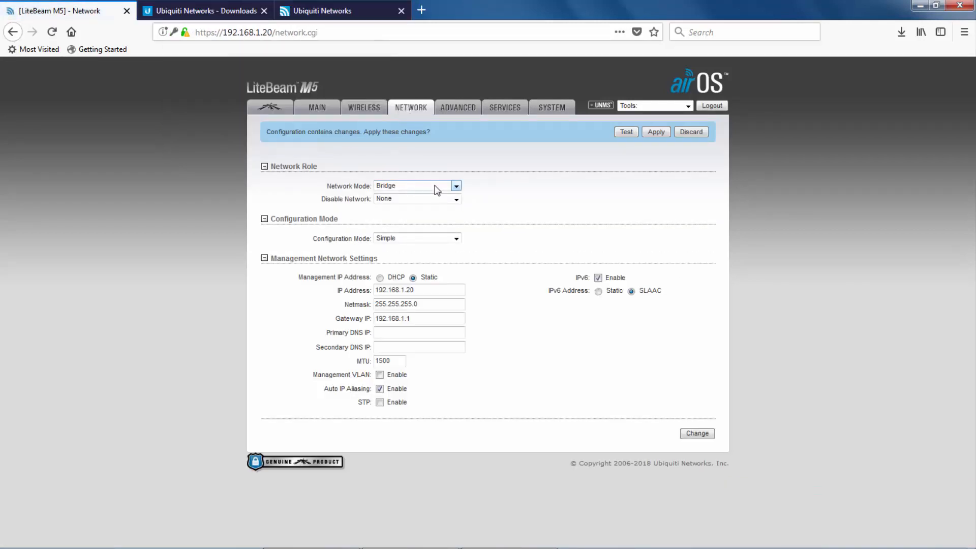
left_click(456, 186)
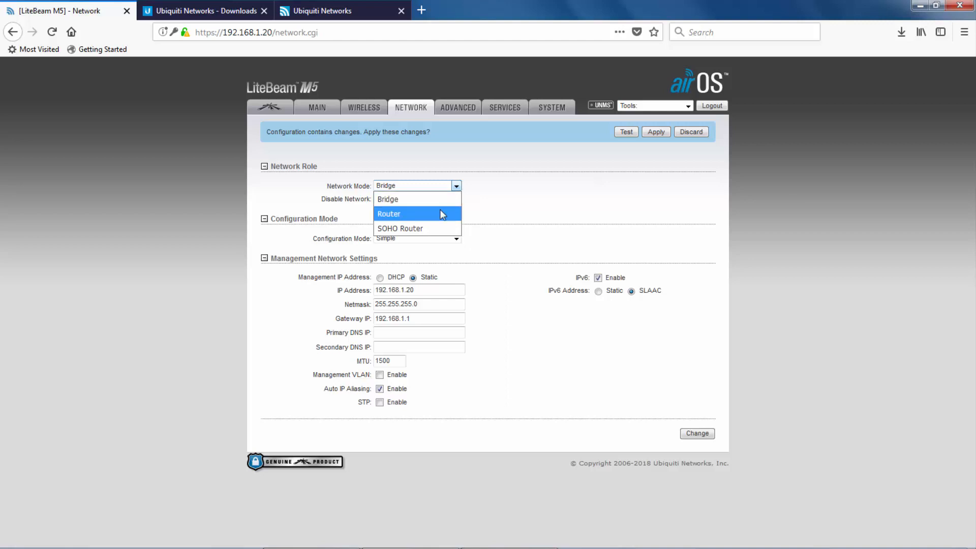
left_click(440, 210)
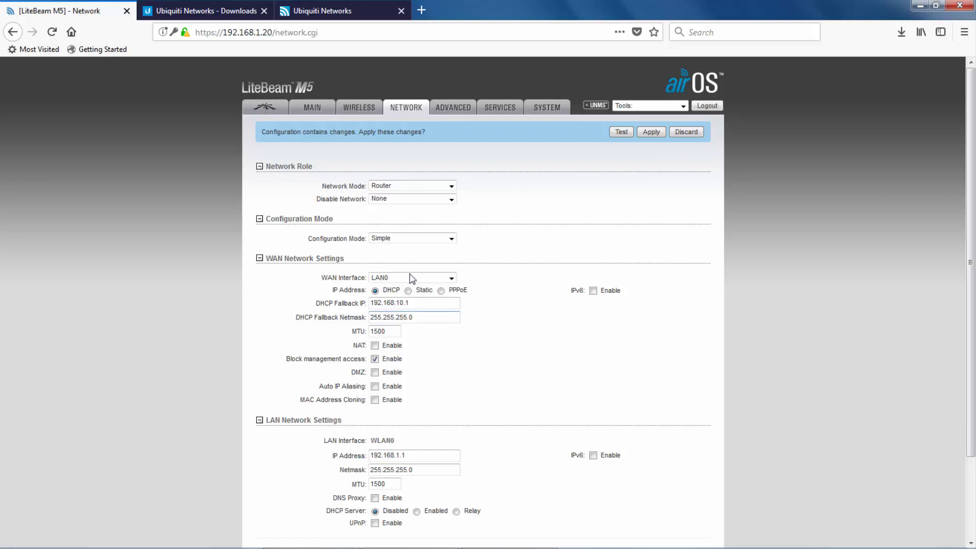
left_click(417, 187)
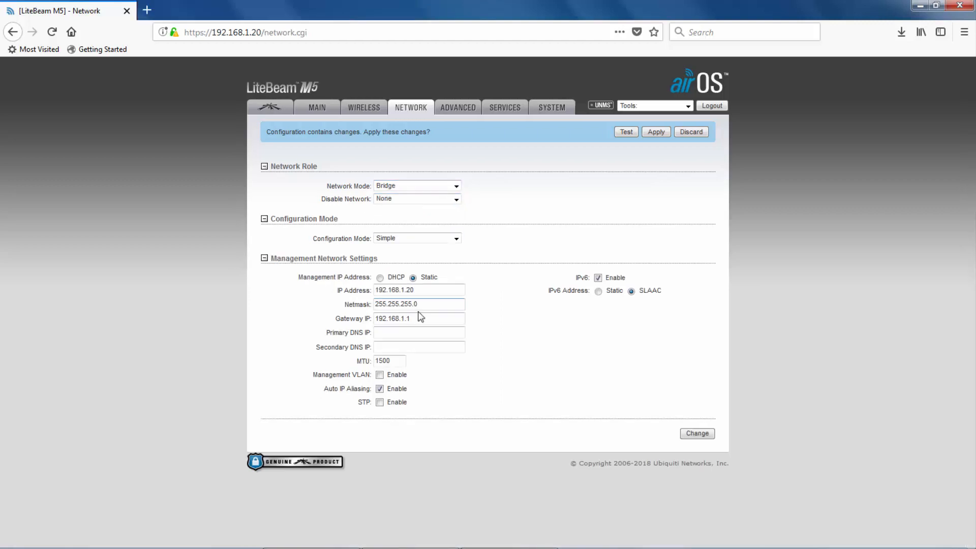
Change the management IP to 192.168.1.148, disable IPv6, and save the network settings.
left_click_drag(406, 289, 422, 288)
type("148")
left_click(598, 278)
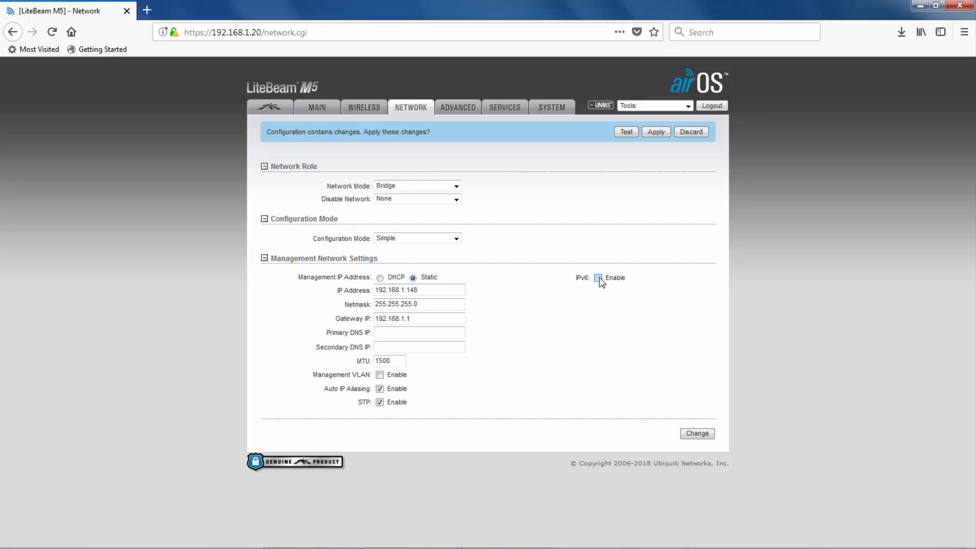
left_click(696, 434)
Enable Installer EIRP Control in the Advanced settings and save the change.
left_click(460, 108)
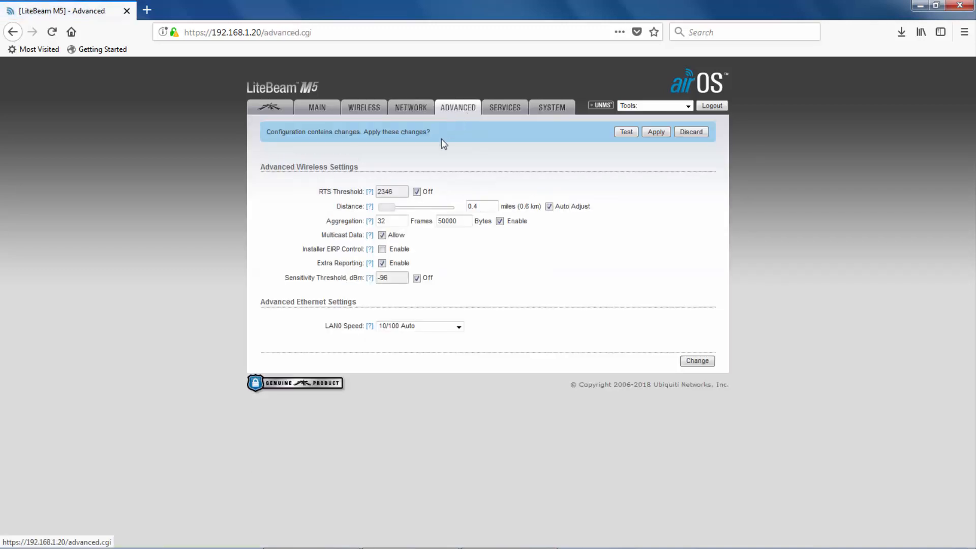
left_click(383, 250)
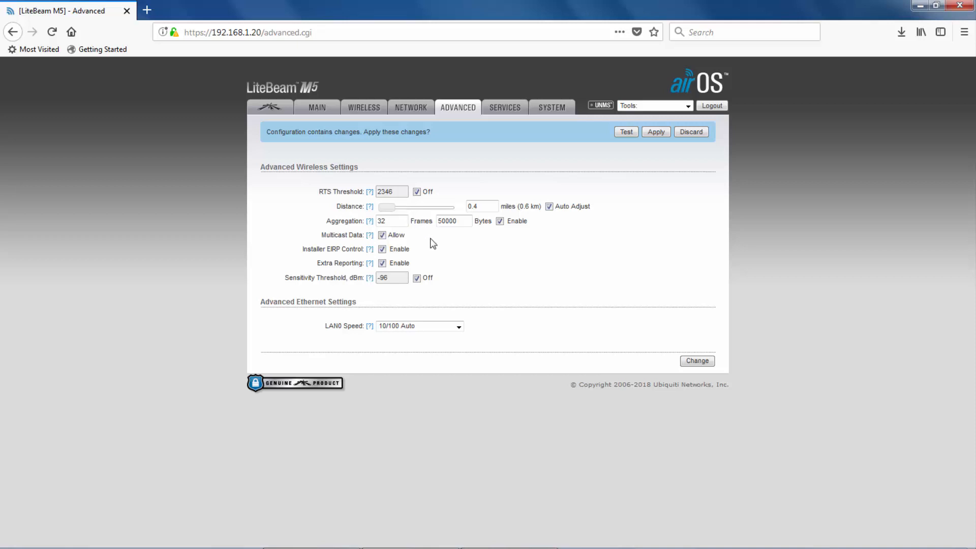
left_click(697, 360)
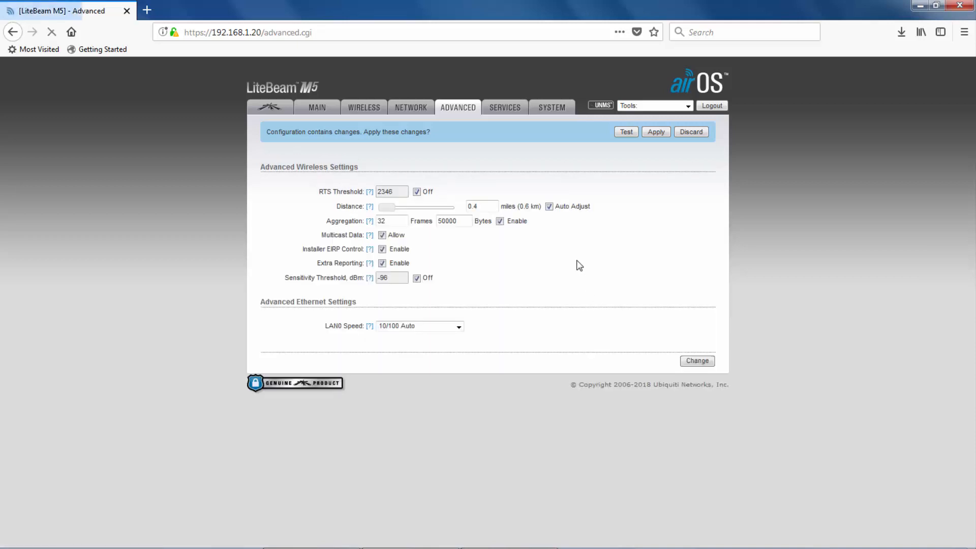
left_click(510, 109)
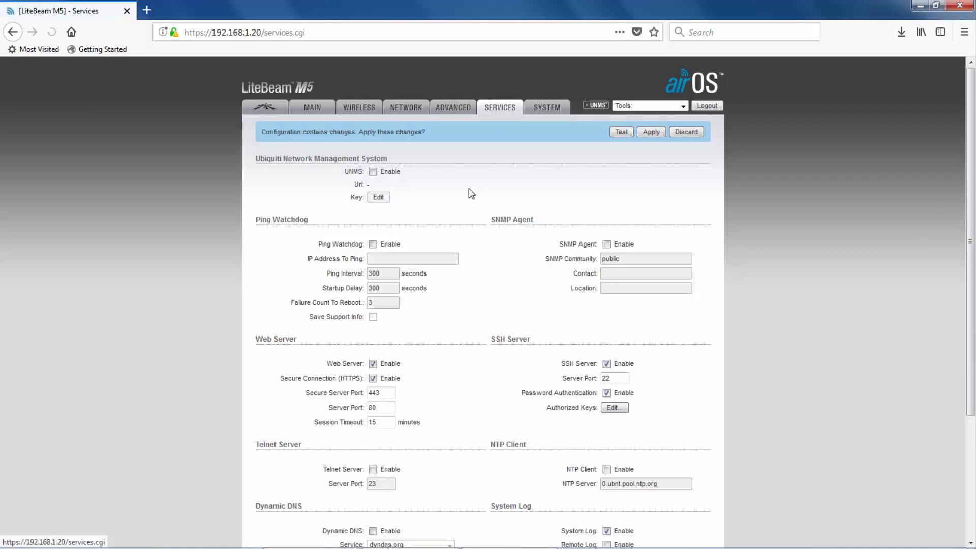
Review the Services and System settings pages, then go to the airMAX settings.
scroll(397, 447, "down", 3)
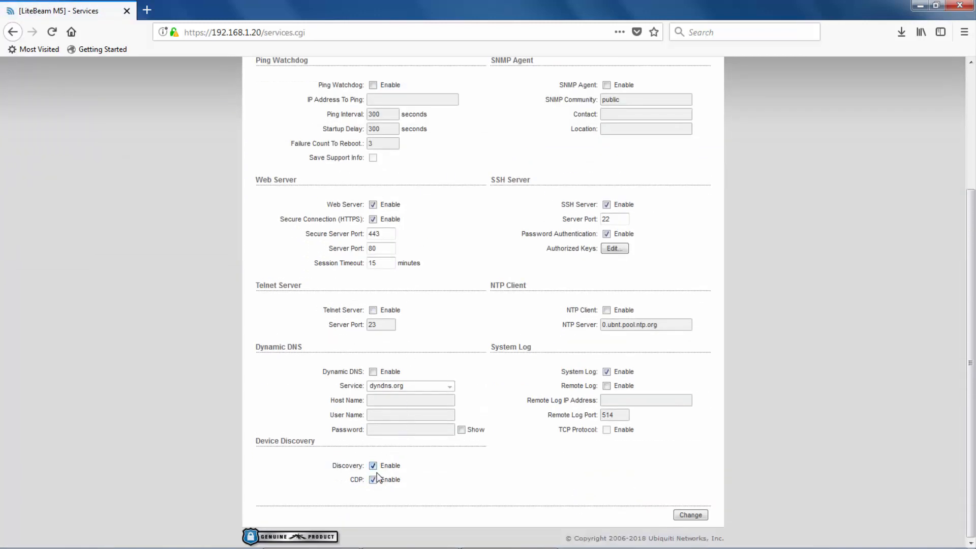
scroll(540, 206, "up", 5)
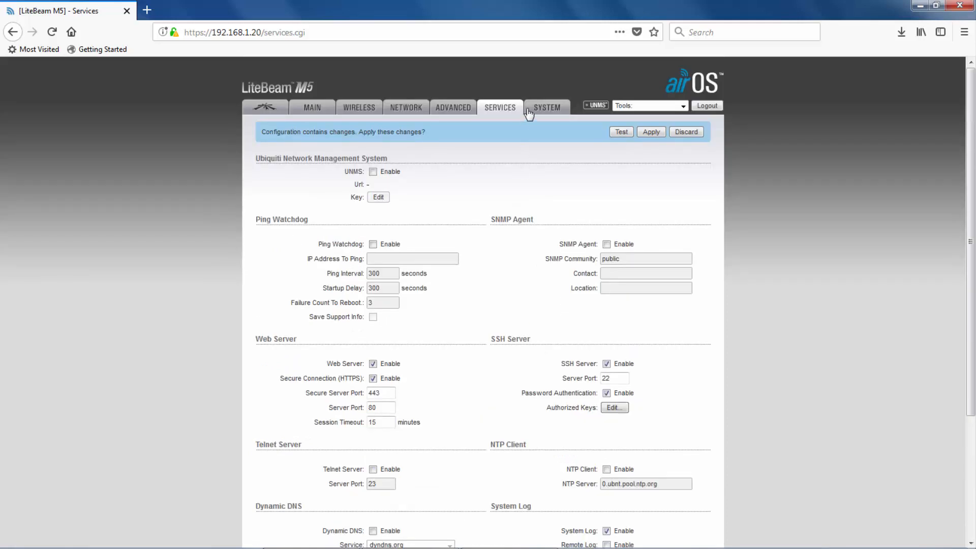
left_click(532, 109)
scroll(458, 346, "down", 1)
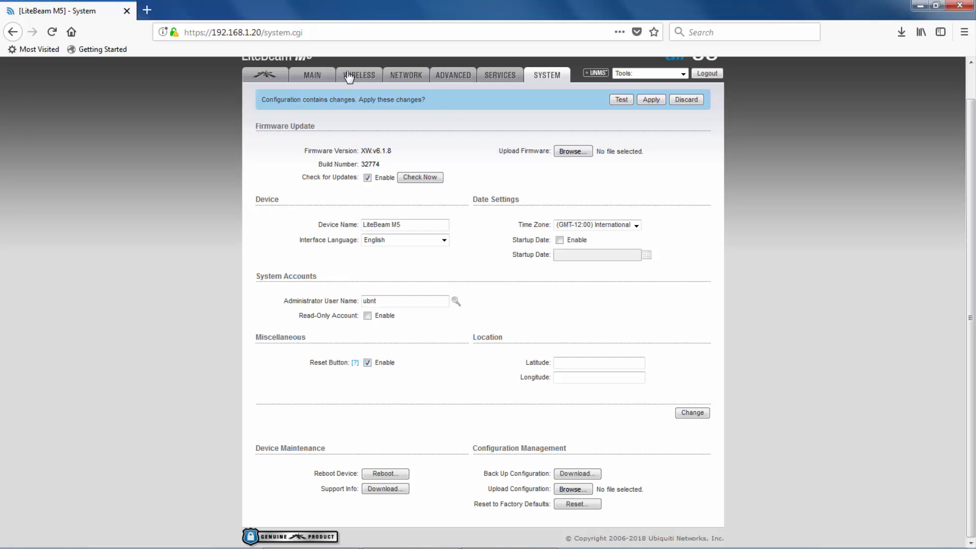
left_click(274, 77)
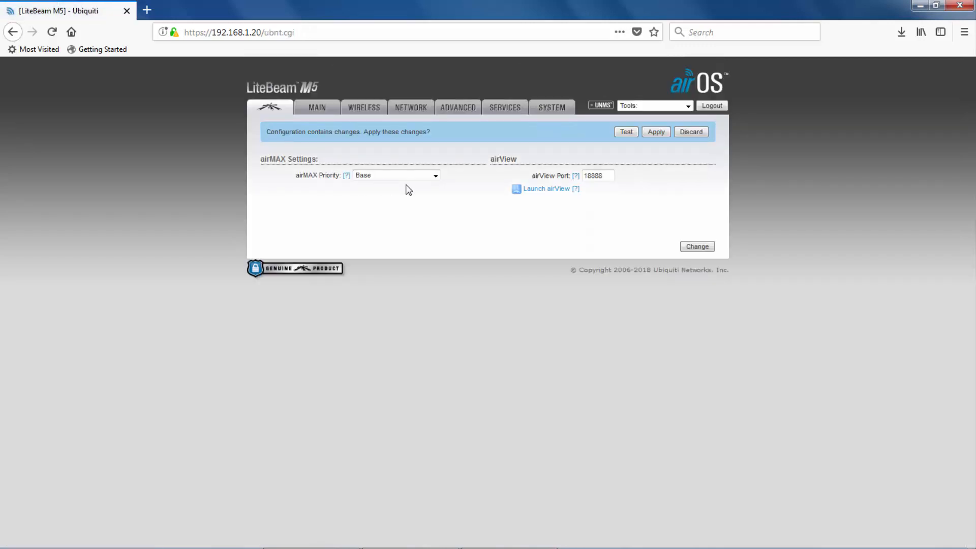
Keep airMAX Priority at Base, save, and apply all pending configuration changes.
left_click(434, 177)
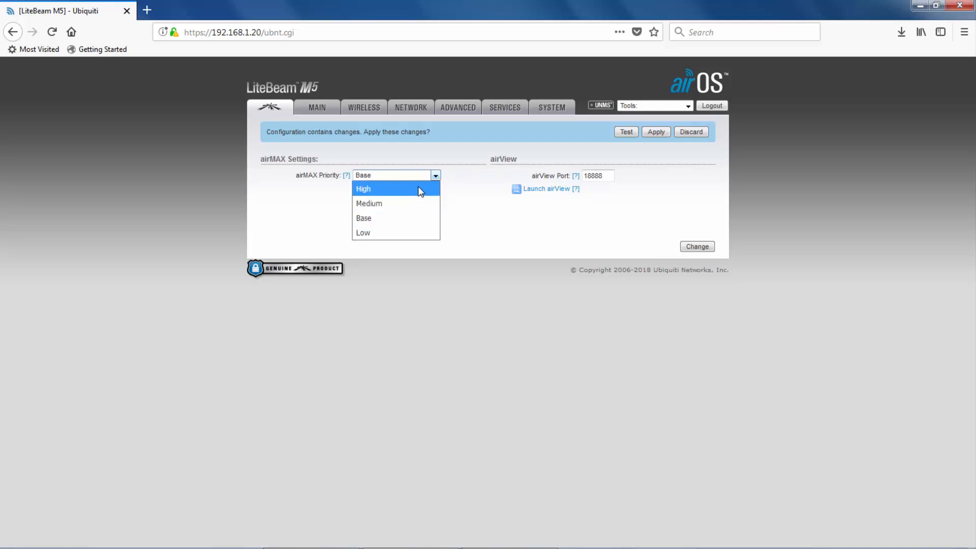
left_click(459, 197)
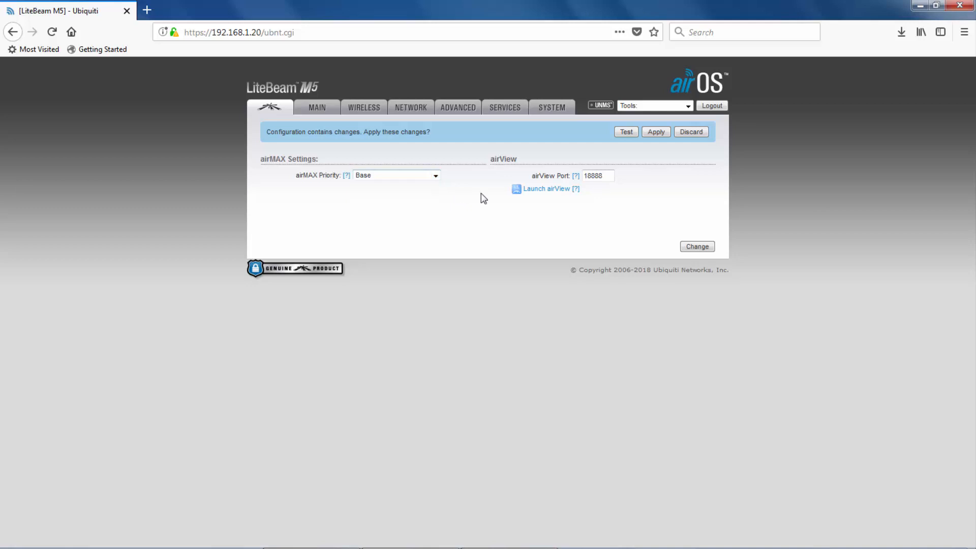
left_click(688, 247)
left_click(655, 131)
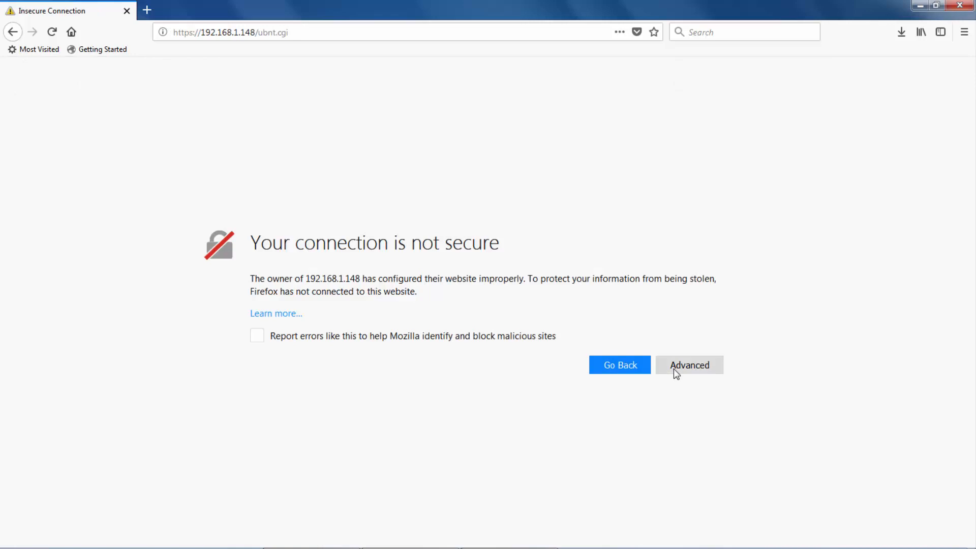
Trust the device's self-signed certificate at 192.168.1.148 and log back in.
left_click(674, 367)
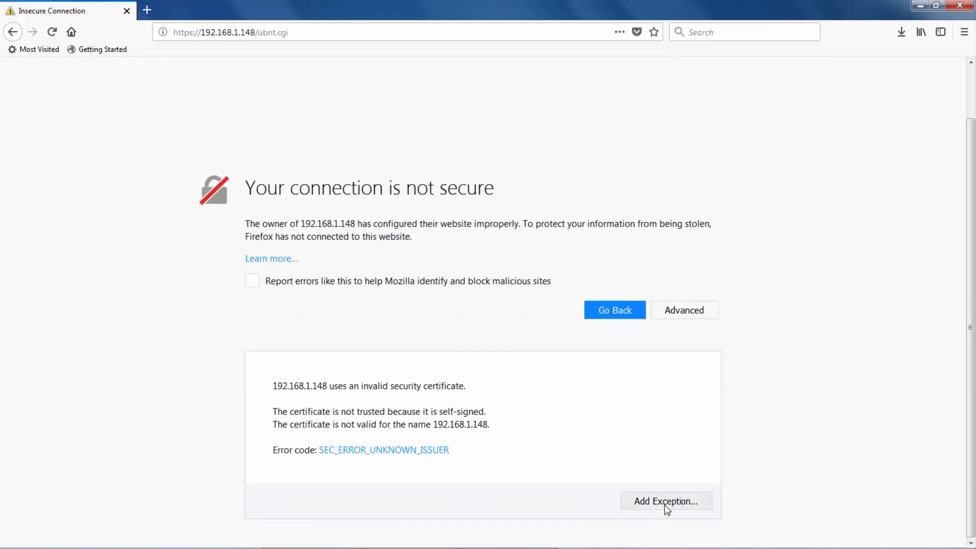
left_click(663, 503)
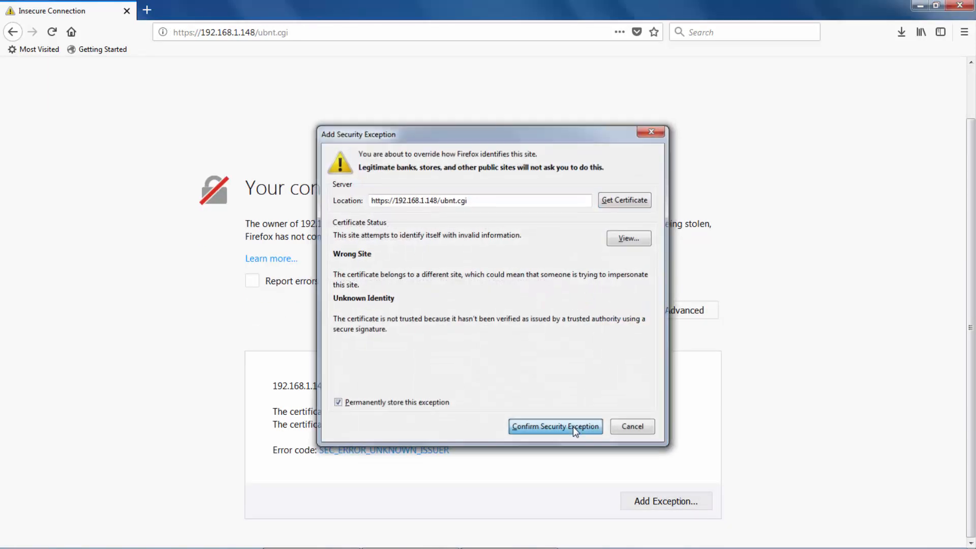
left_click(572, 426)
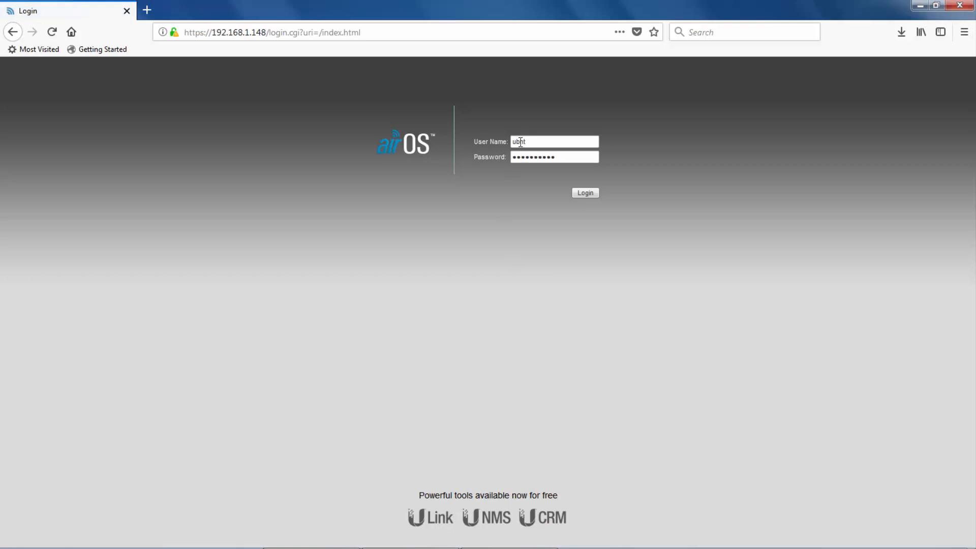
left_click(580, 195)
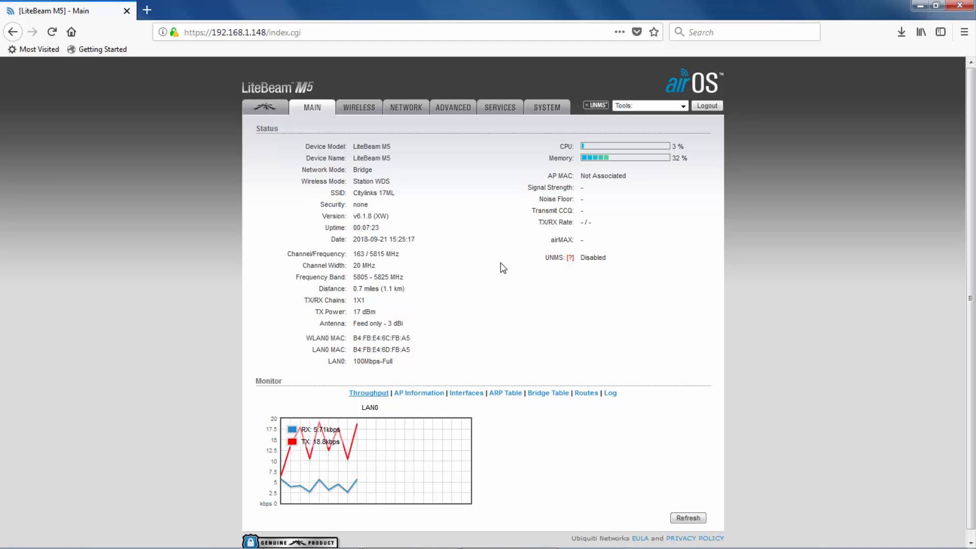
Set the station SSID to CityLinks Mesh, lock it to AP F2:9F:C2:3B:F3:62, and apply.
left_click(358, 113)
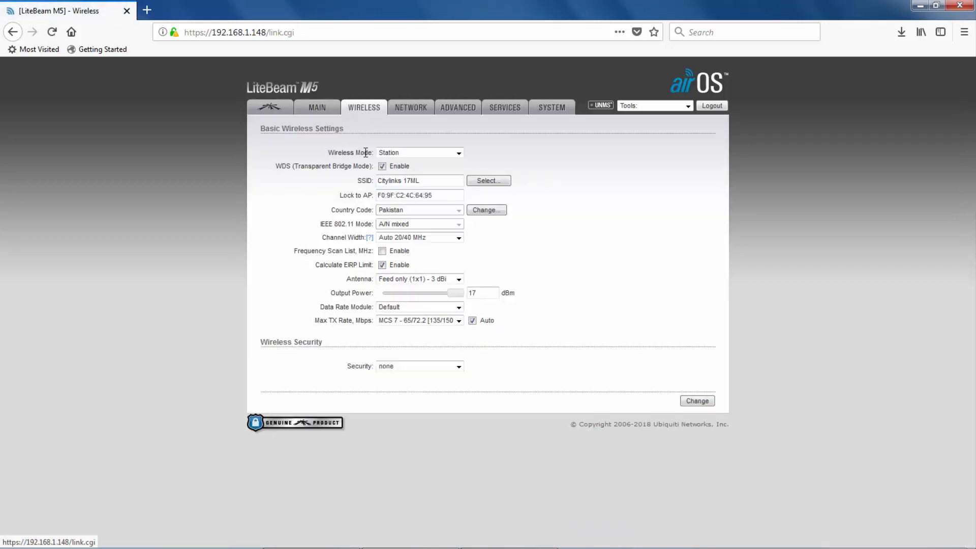
left_click(488, 181)
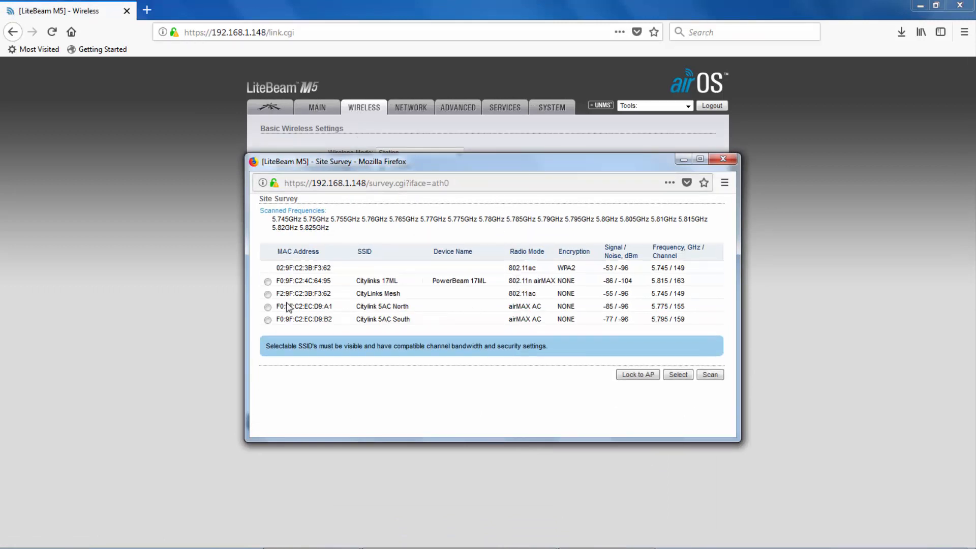
left_click(268, 294)
left_click(638, 375)
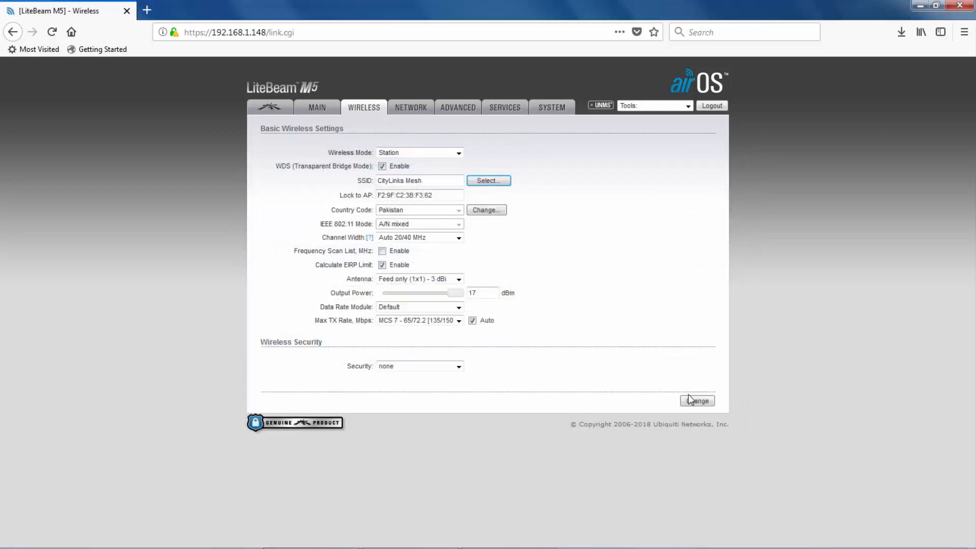
left_click(696, 401)
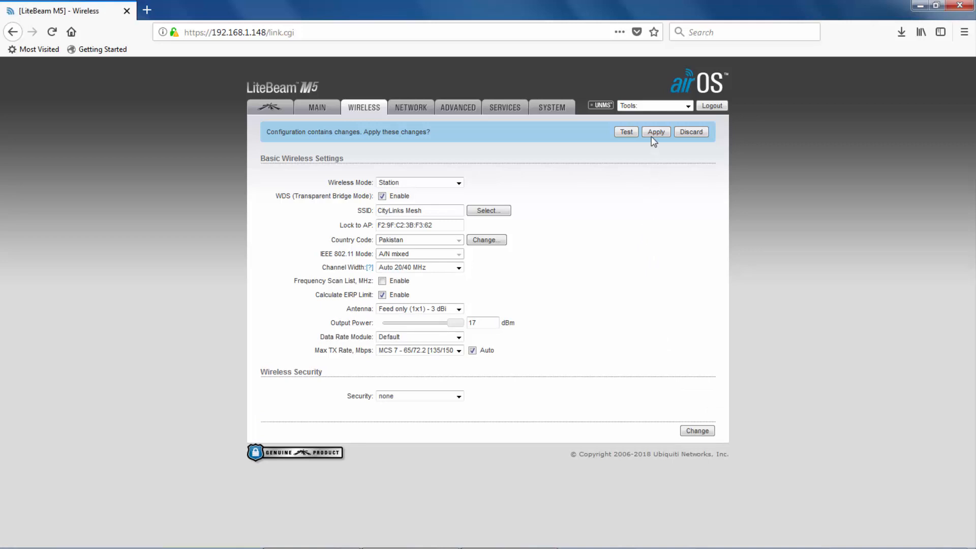
left_click(654, 133)
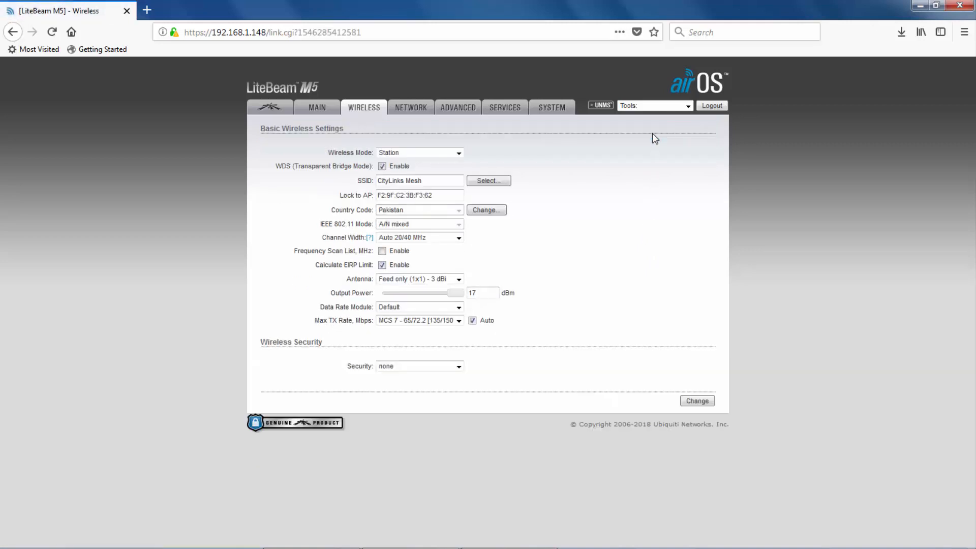
left_click(318, 108)
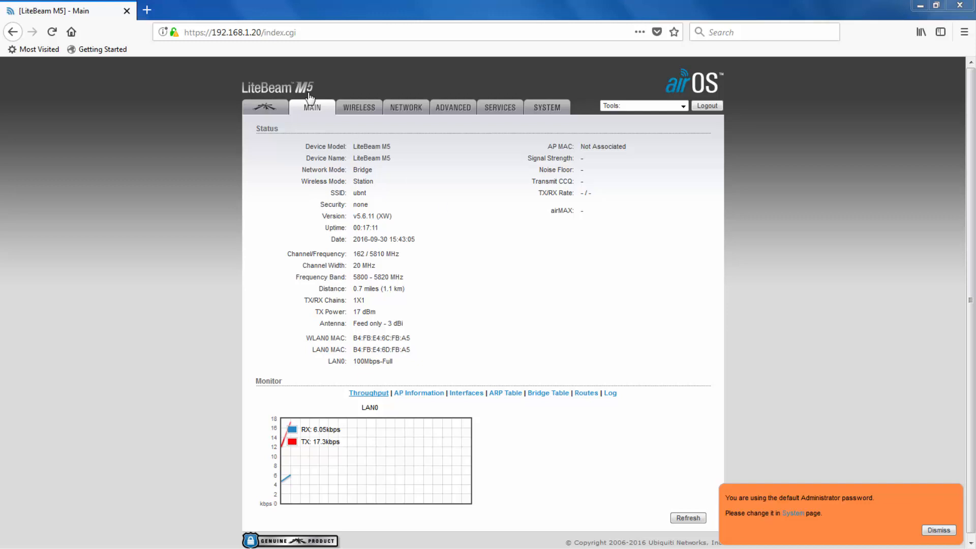
Open the Ubiquiti Networks Downloads page in a new tab and show airMAX products.
left_click(146, 10)
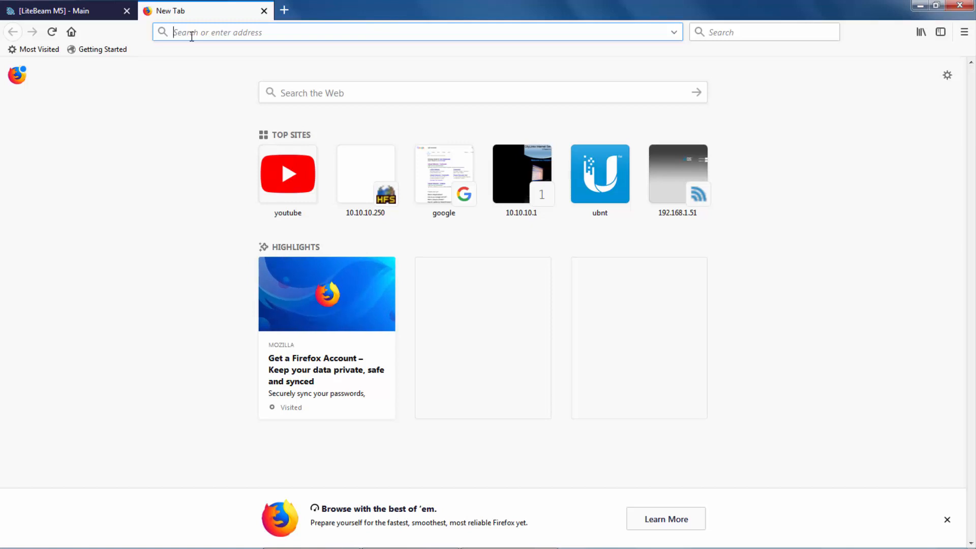
type("u")
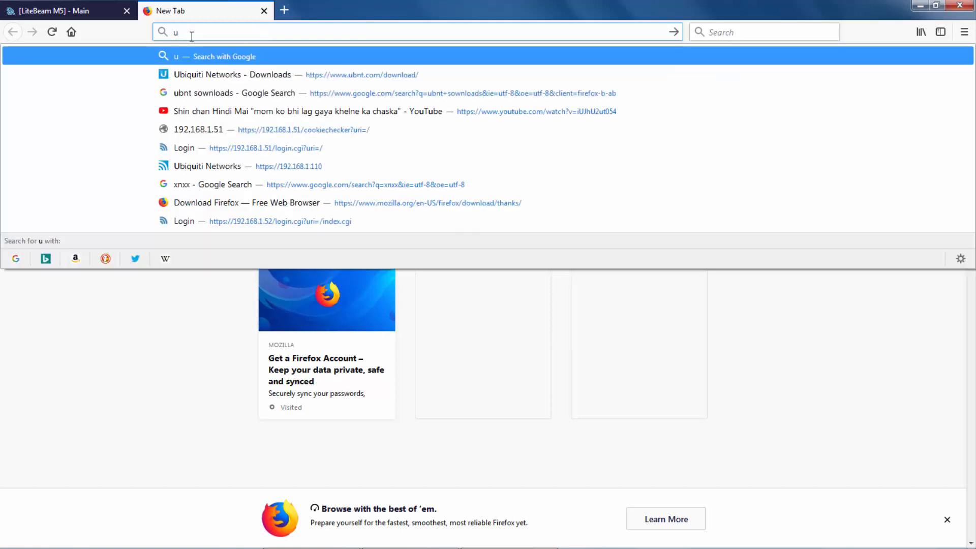
type("bnt d")
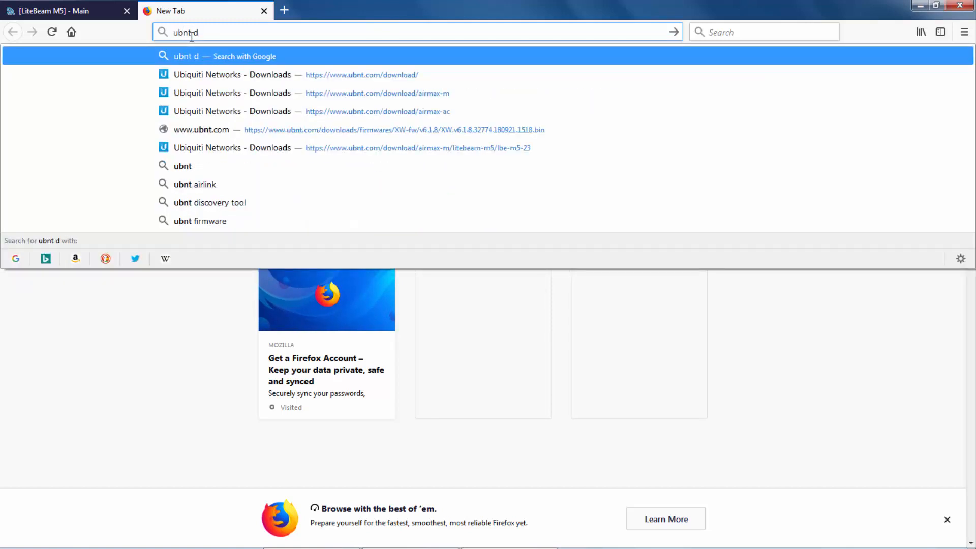
left_click(232, 76)
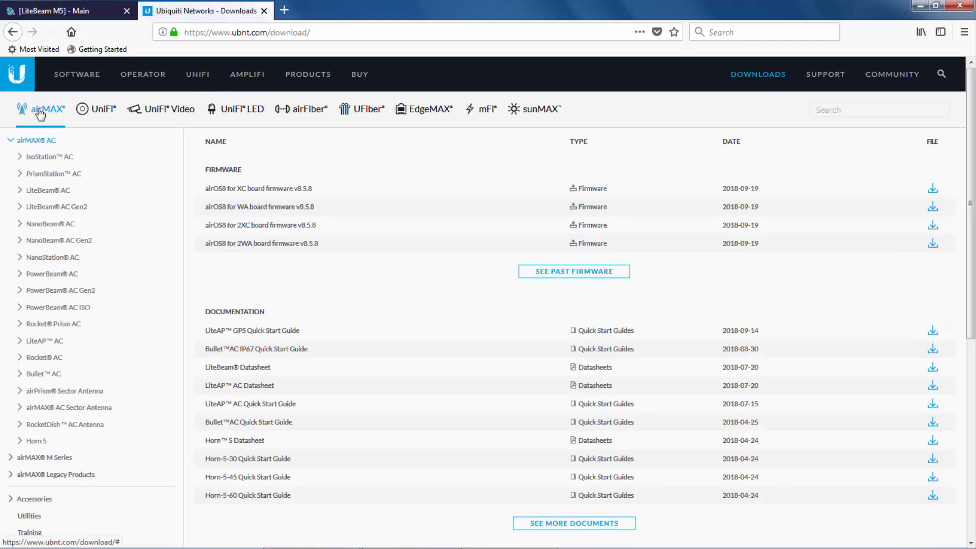
left_click(40, 114)
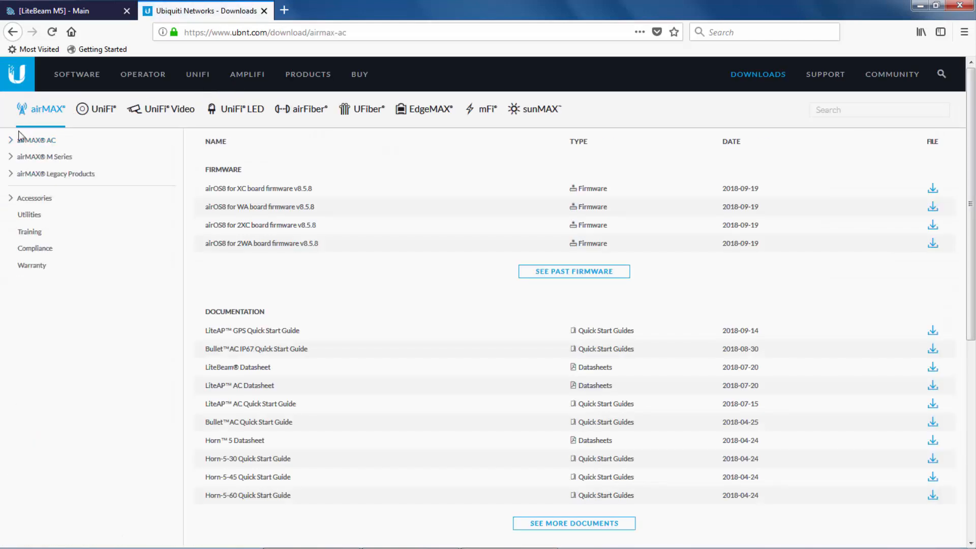
Download the XW v6.1.8 firmware for the LiteBeam M5 LBE-M5-23, accepting the EULA.
left_click(47, 156)
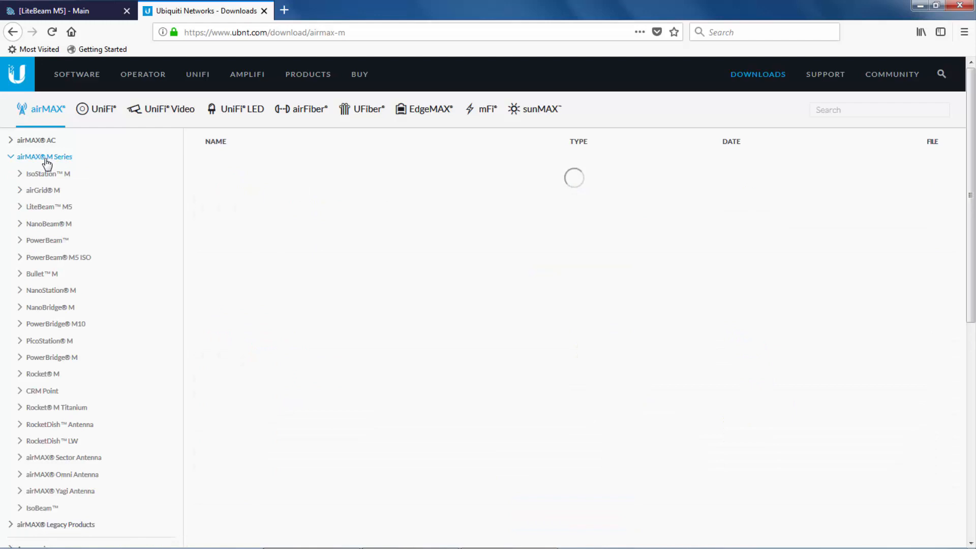
left_click(57, 207)
left_click(60, 225)
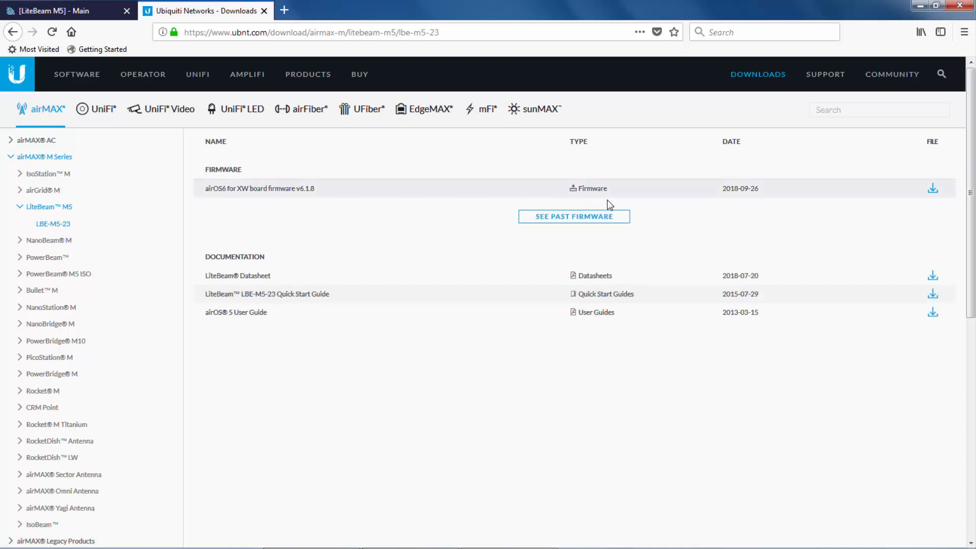
left_click(933, 189)
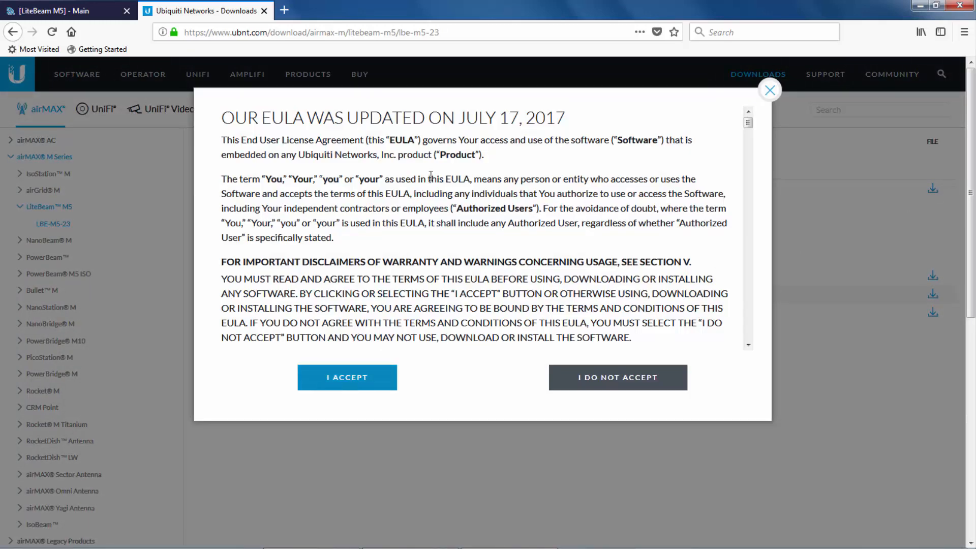
left_click(347, 377)
left_click(464, 141)
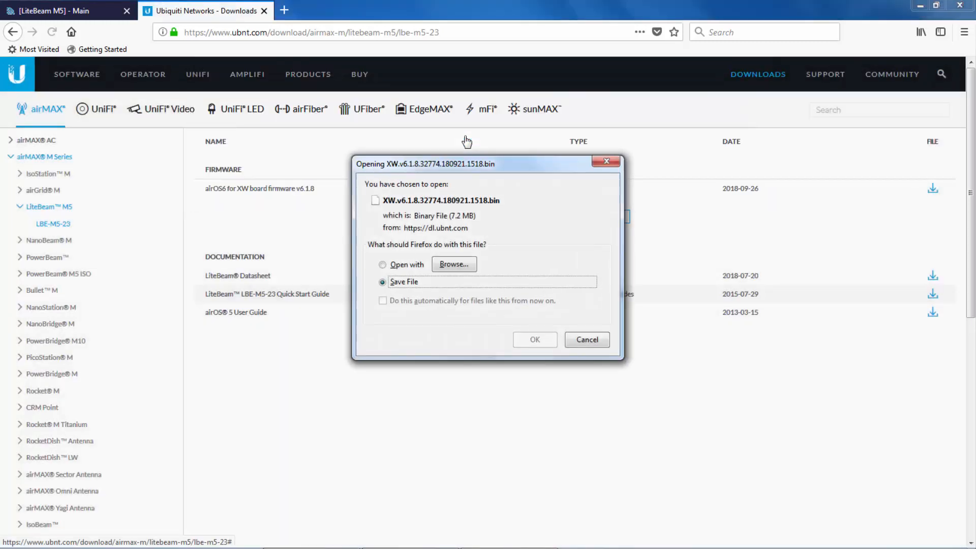
left_click(548, 344)
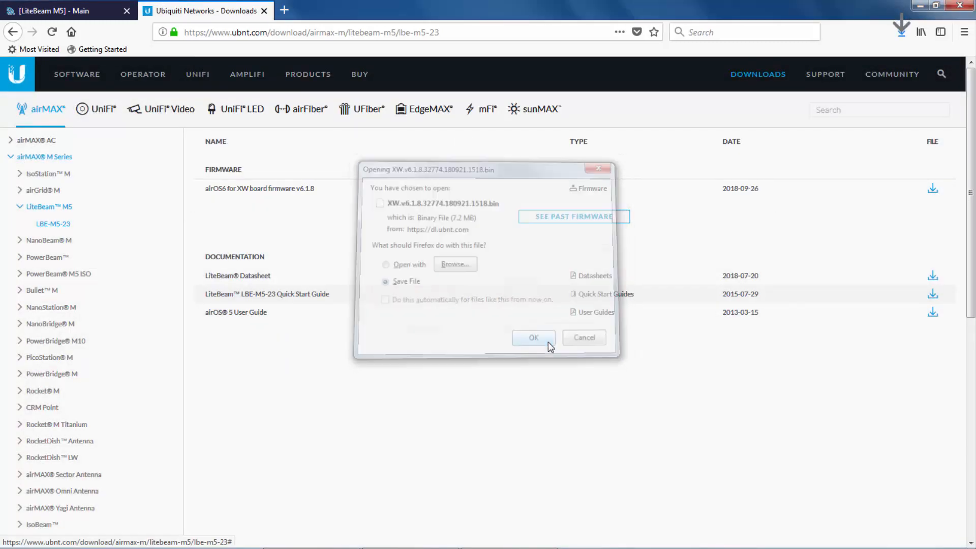
Confirm the firmware download finished, then open the LiteBeam's System page.
left_click(901, 35)
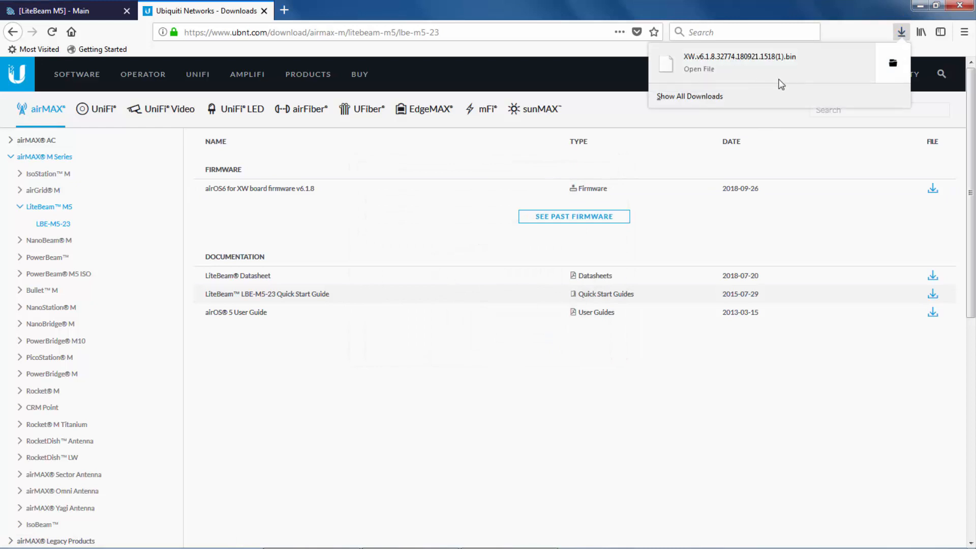
left_click(901, 34)
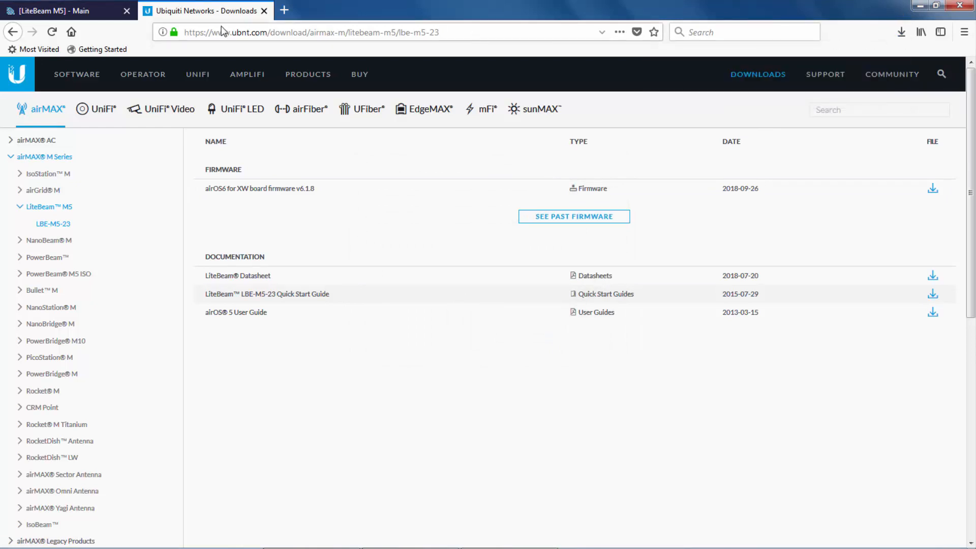
left_click(84, 11)
left_click(556, 109)
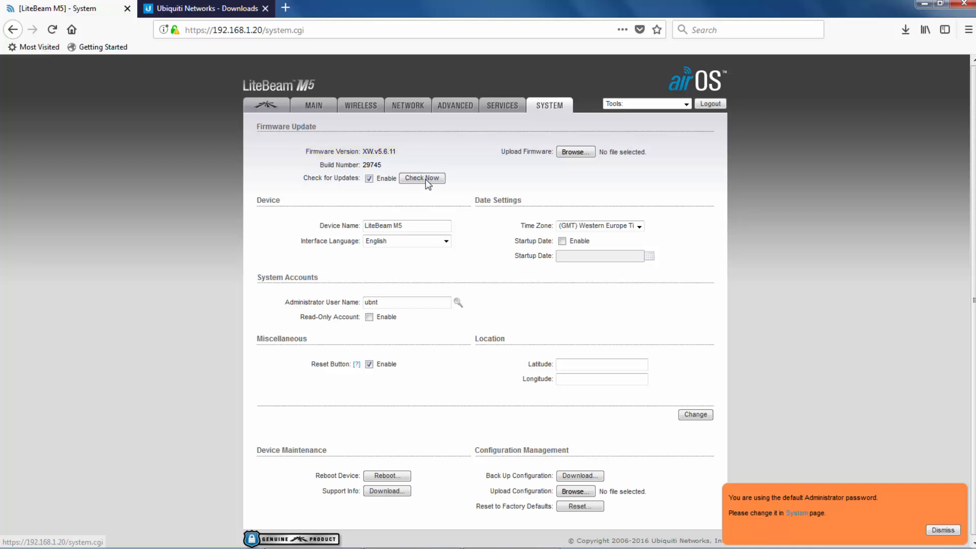
Upload XW.v6.1.8.32774.180921.1518.bin from E:\Firmware Upgrade\Litebeam M5 to the LiteBeam.
left_click(571, 152)
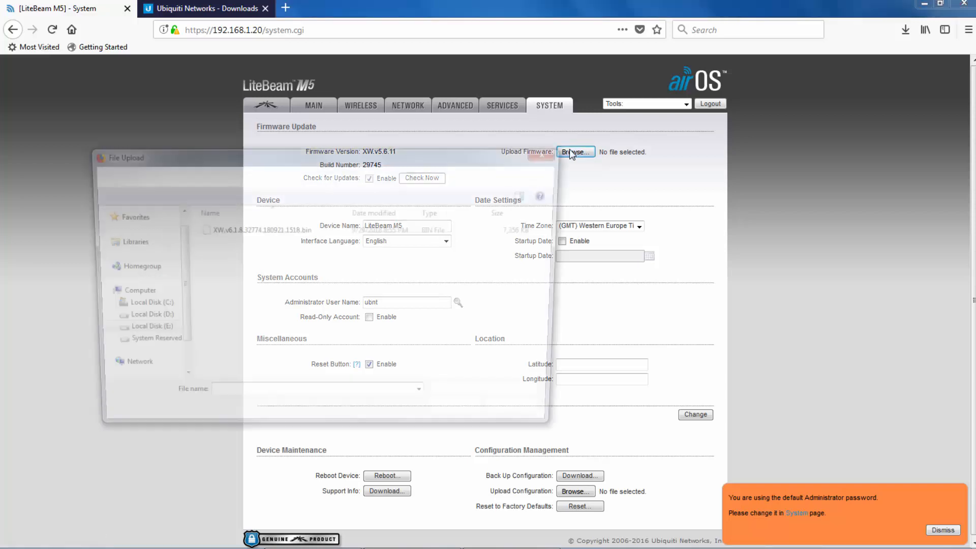
left_click(149, 364)
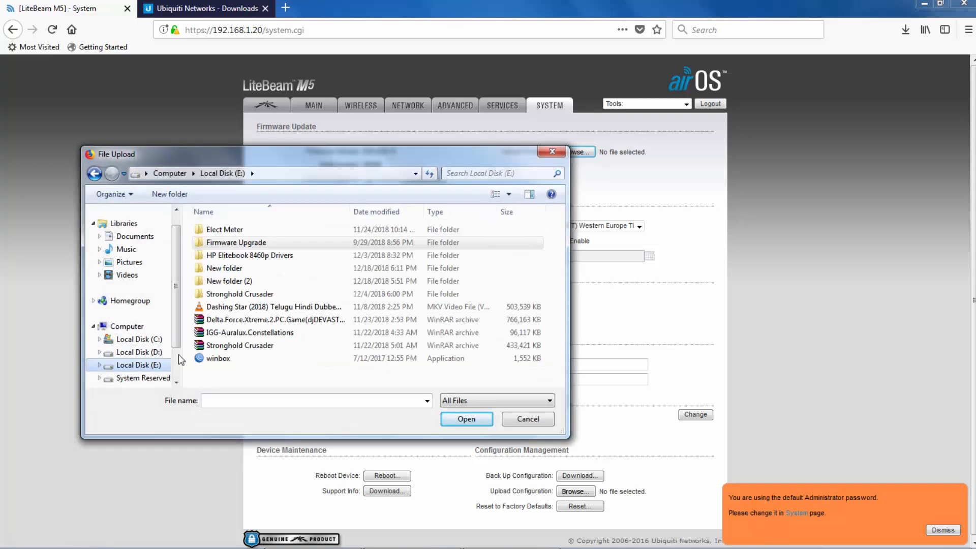
double_click(235, 243)
double_click(235, 268)
double_click(239, 255)
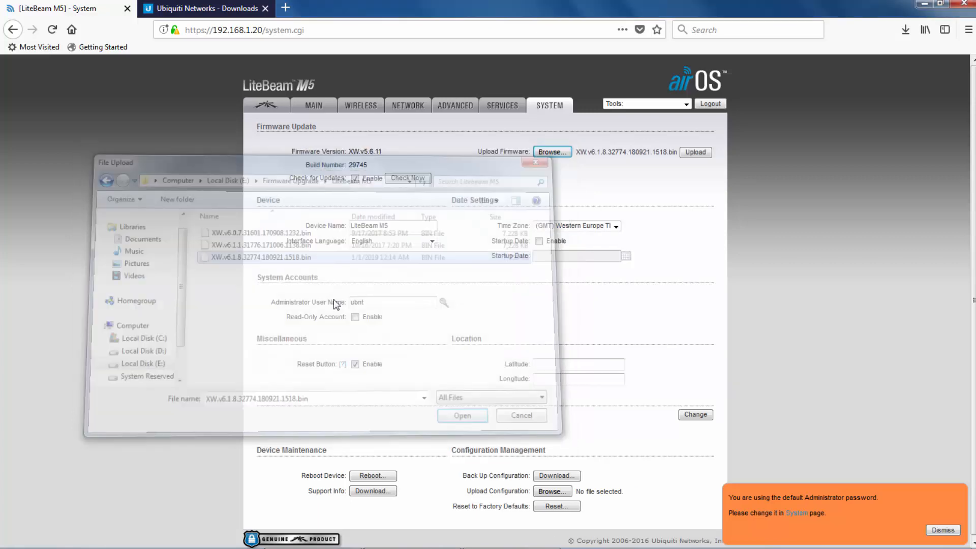
left_click(695, 152)
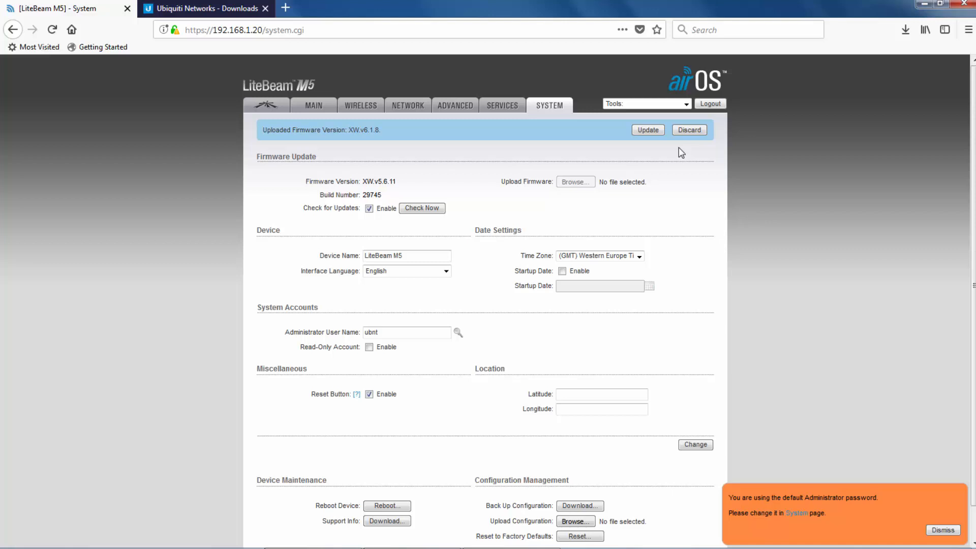
Install the v6.1.8 firmware, log back in after the reboot, and decline saving the password.
left_click(644, 131)
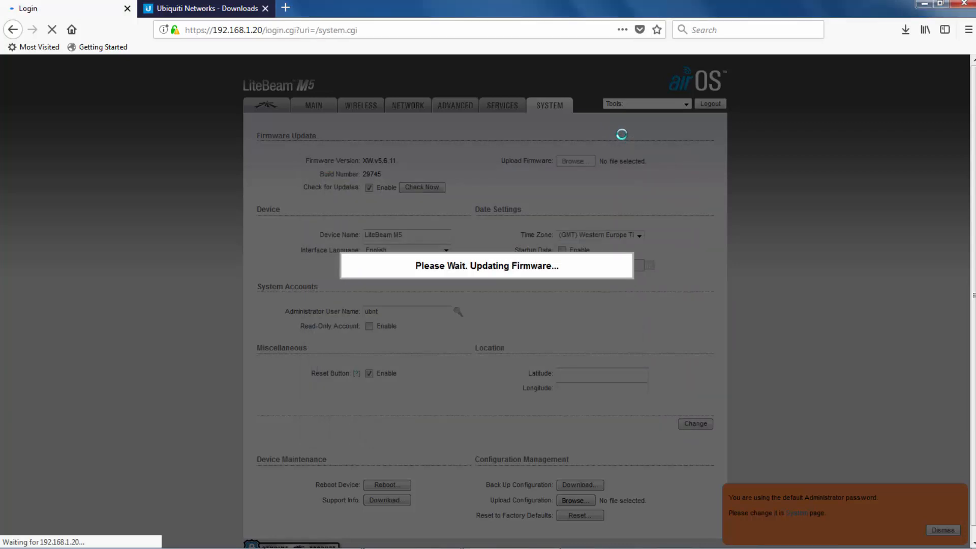
type("ubnt")
key("Tab")
type("ubnt")
key("Return")
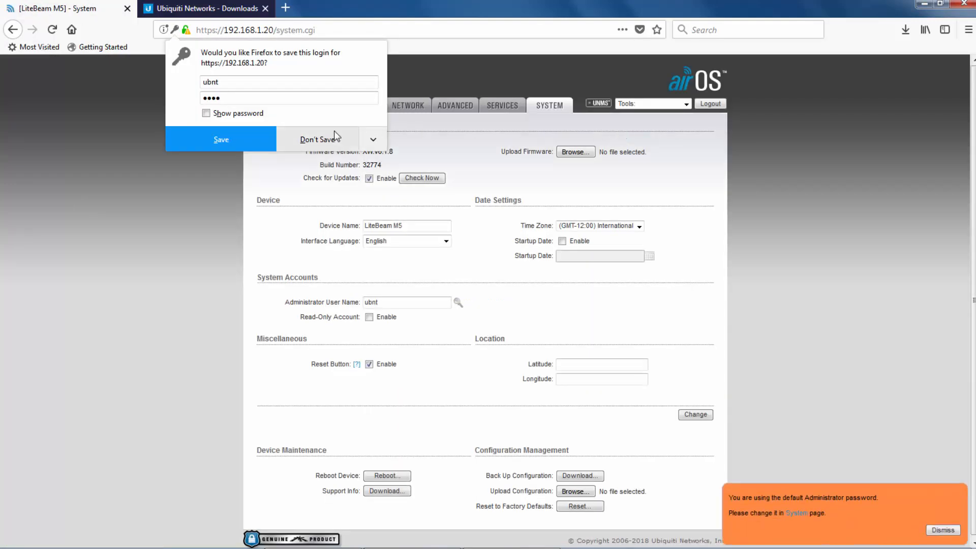
left_click(335, 135)
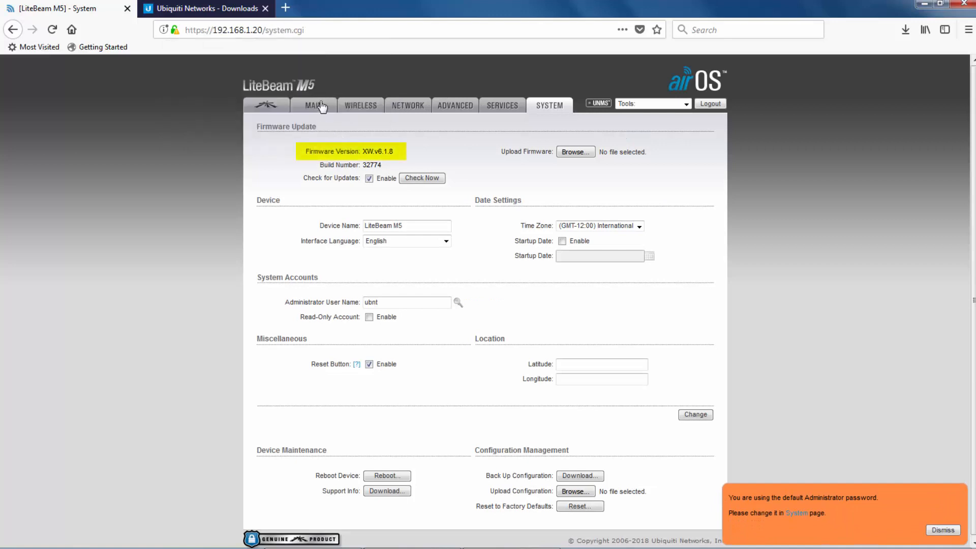
left_click(354, 107)
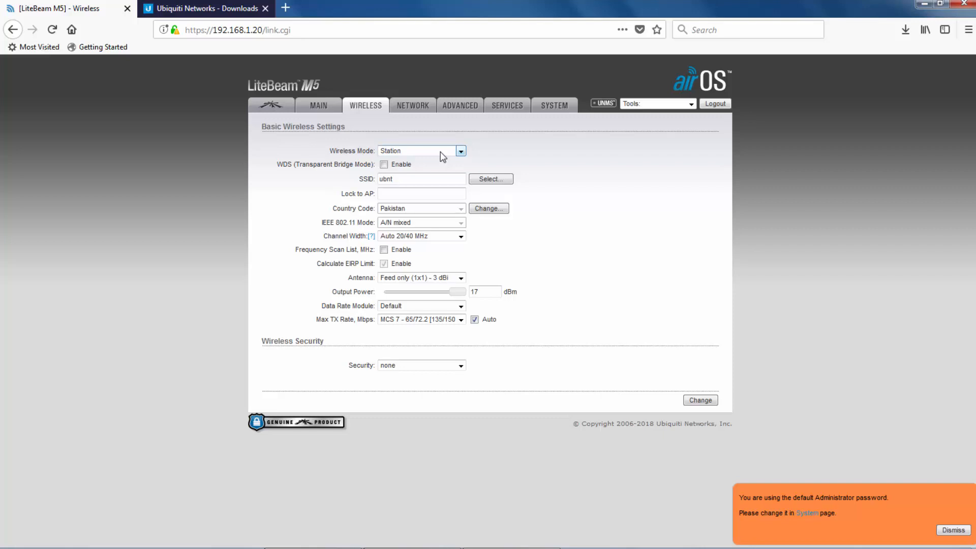
Lock the station to the Citylink 5AC South access point and save.
left_click(484, 180)
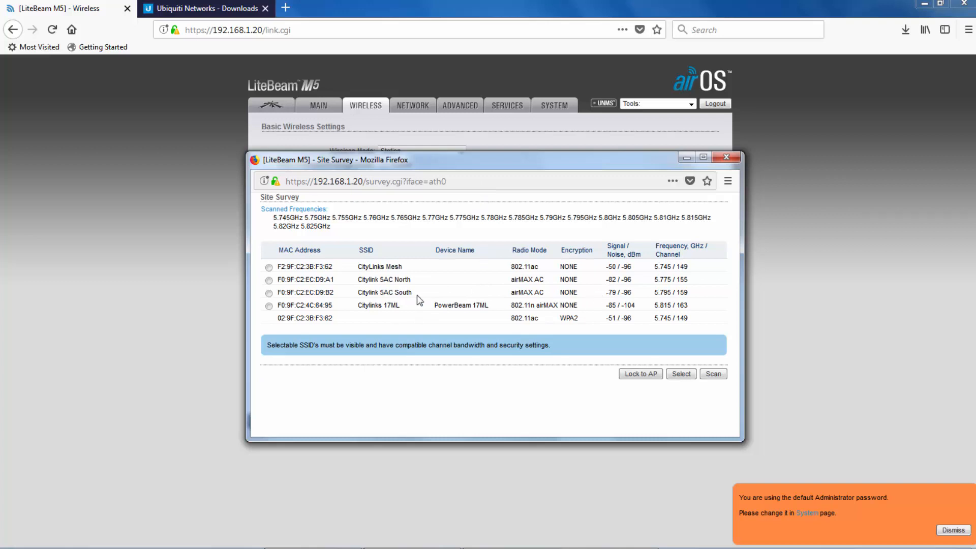
left_click(268, 294)
left_click(655, 376)
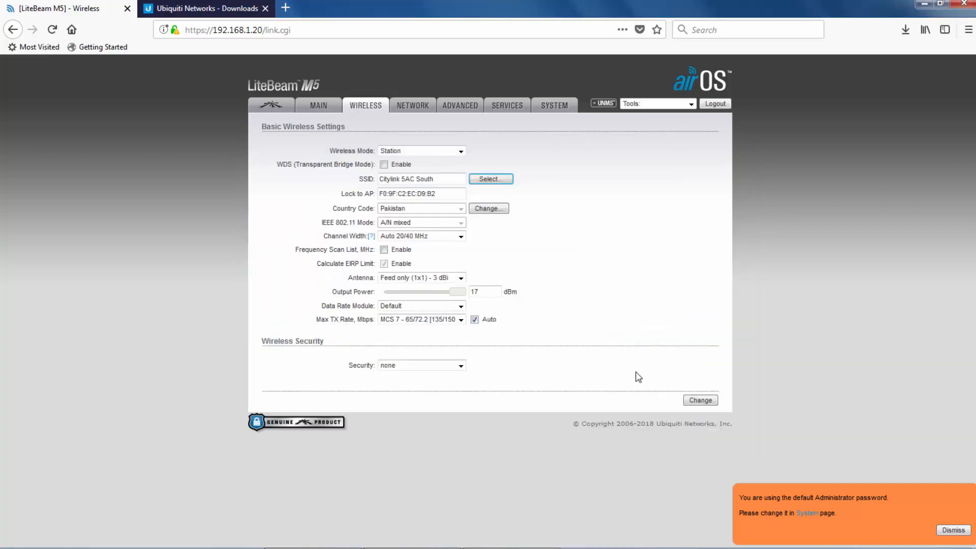
left_click(711, 403)
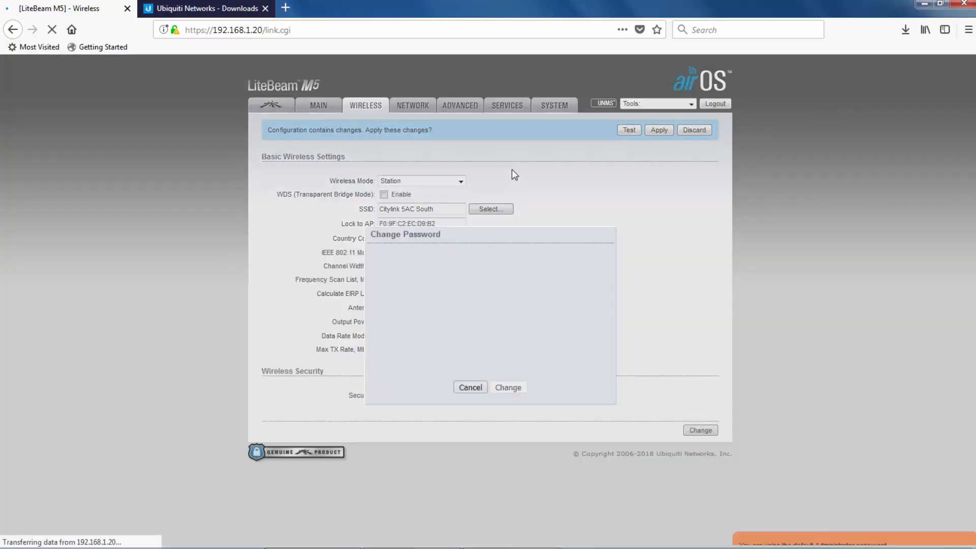
Change the admin password, entering the current one and the new one twice.
left_click(475, 286)
type("ubnt")
key("Tab")
type("•••••••••••")
key("Tab")
type("•••••••••••")
left_click(502, 388)
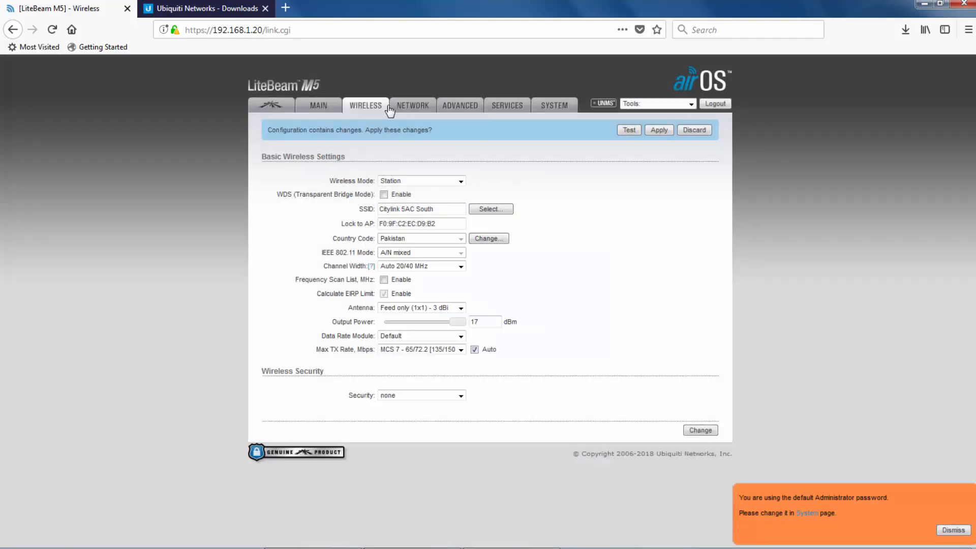
Change the management IP address to 192.168.1.148.
left_click(404, 106)
left_click(421, 292)
key("BackSpace")
key("BackSpace")
type("148")
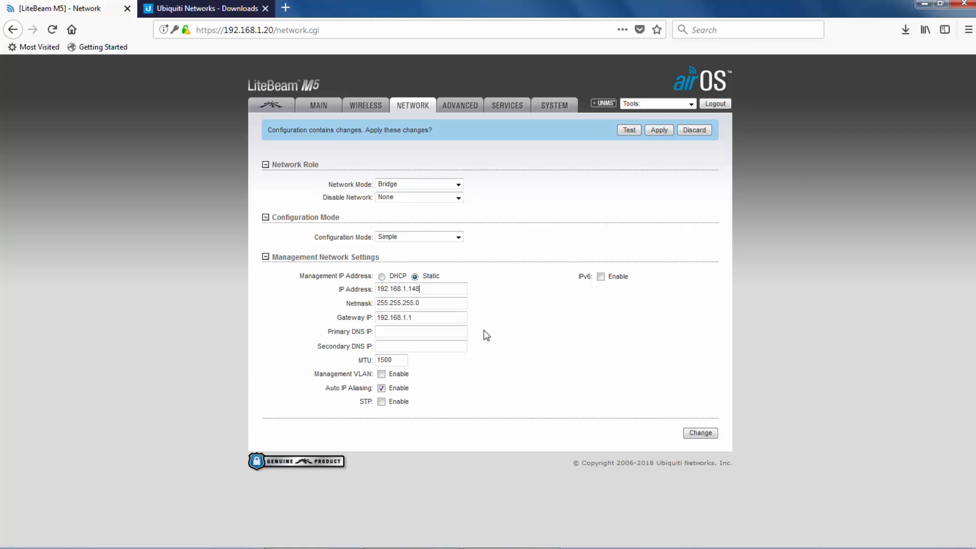
Enable STP, leaving the management VLAN off, and save the network settings.
left_click(381, 376)
left_click(381, 377)
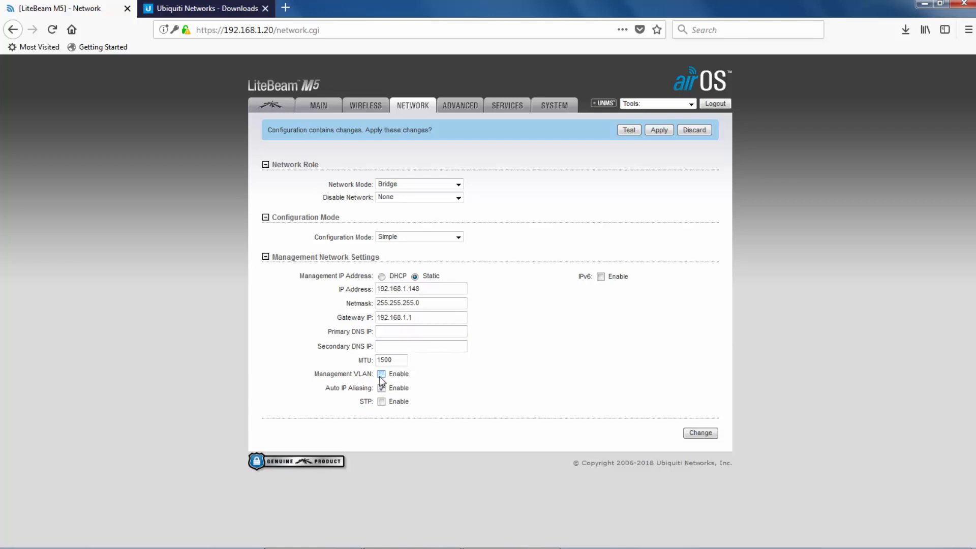
left_click(381, 401)
left_click(705, 435)
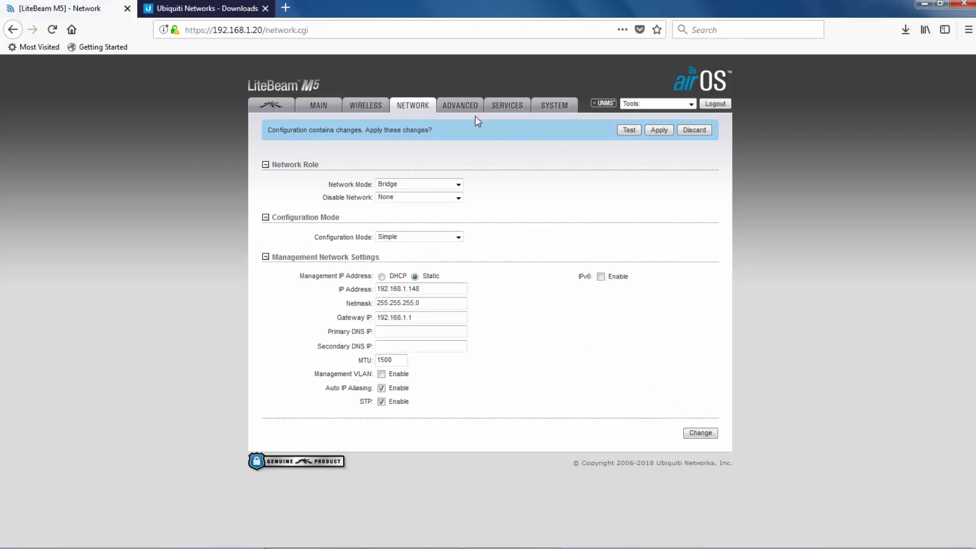
Enable Installer EIRP Control in the advanced settings and save.
left_click(456, 108)
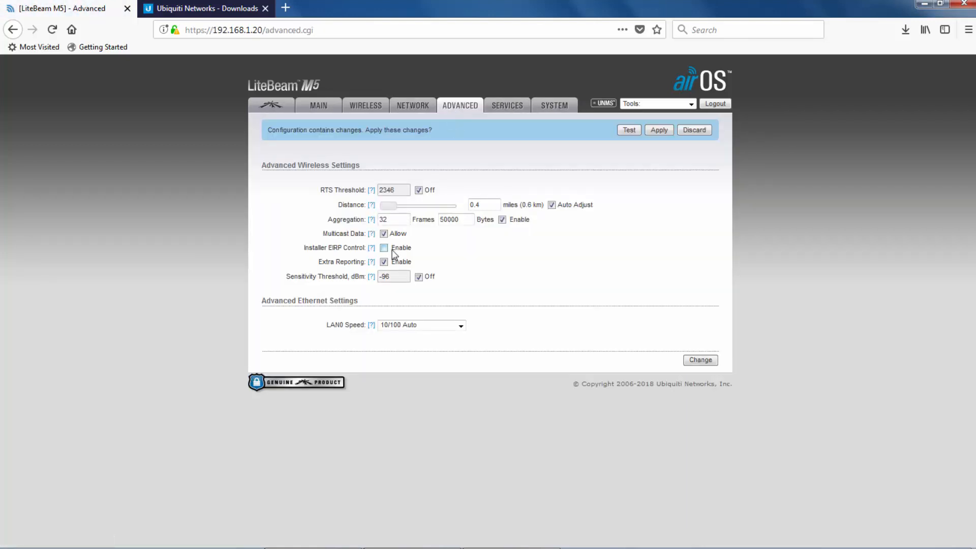
left_click(384, 248)
left_click(700, 360)
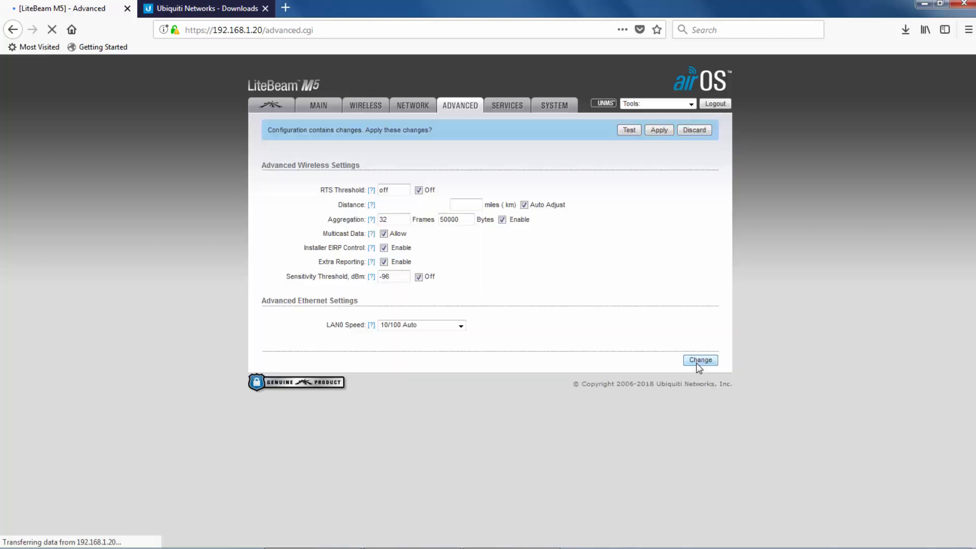
Review the Services and System settings, toggling device Discovery.
left_click(494, 106)
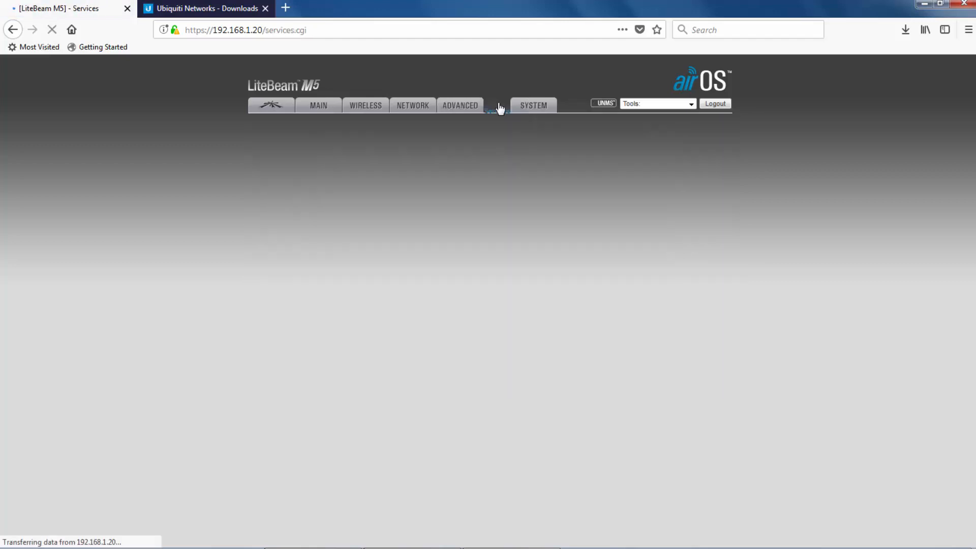
scroll(383, 306, "down", 3)
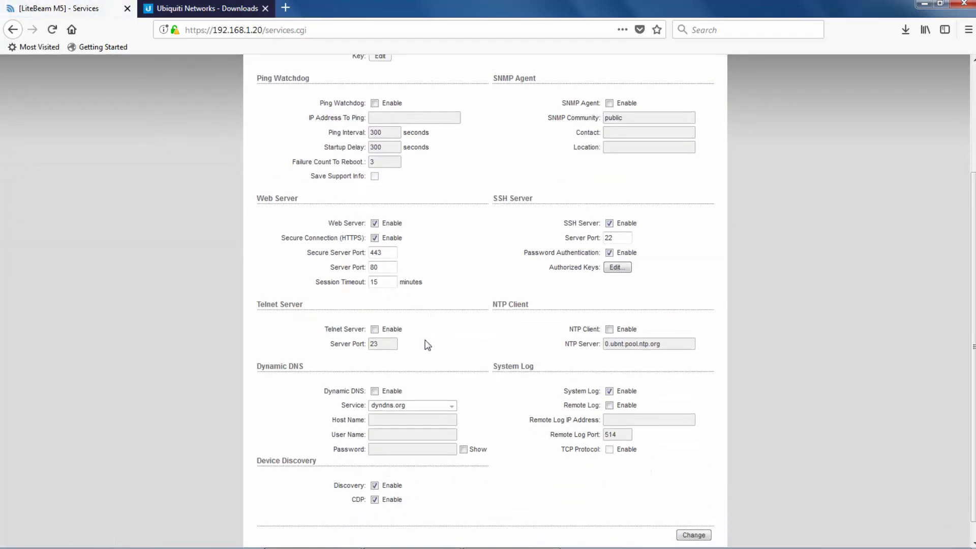
left_click(375, 484)
scroll(529, 332, "up", 3)
left_click(554, 108)
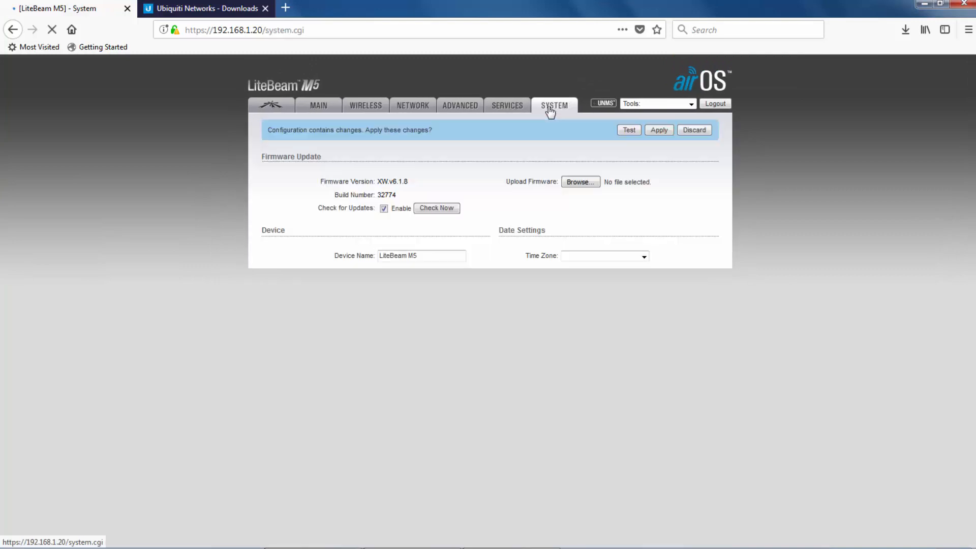
scroll(447, 311, "down", 1)
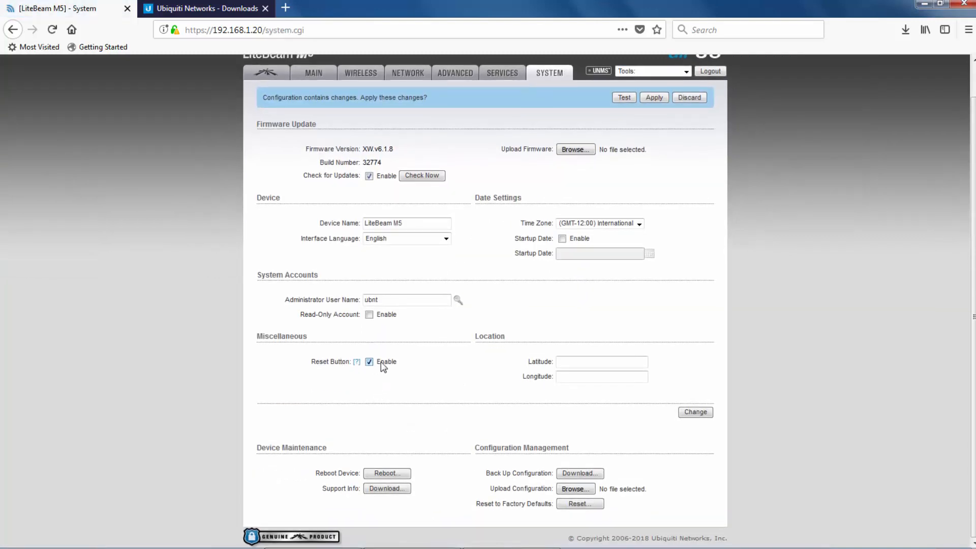
Keep airMAX Priority at Base, save, and apply all pending changes.
left_click(261, 74)
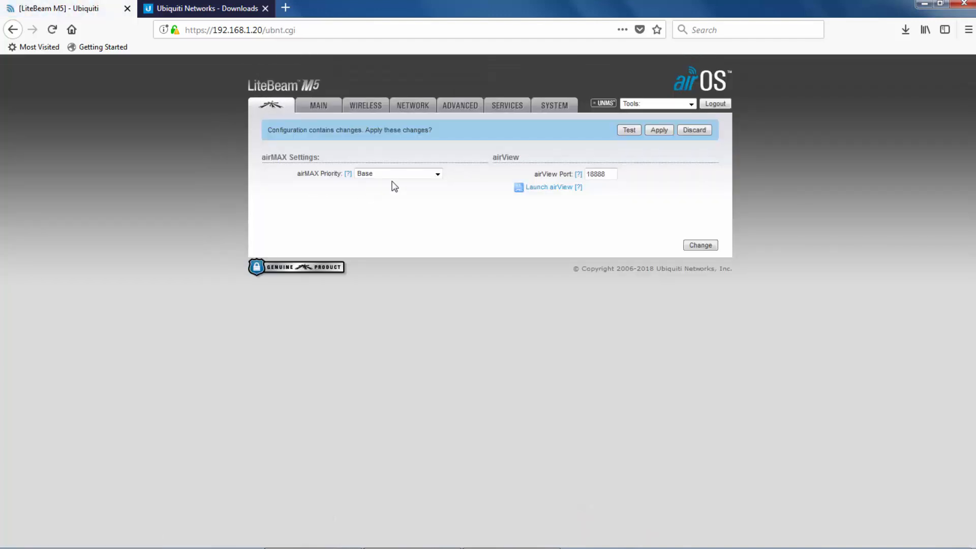
left_click(437, 175)
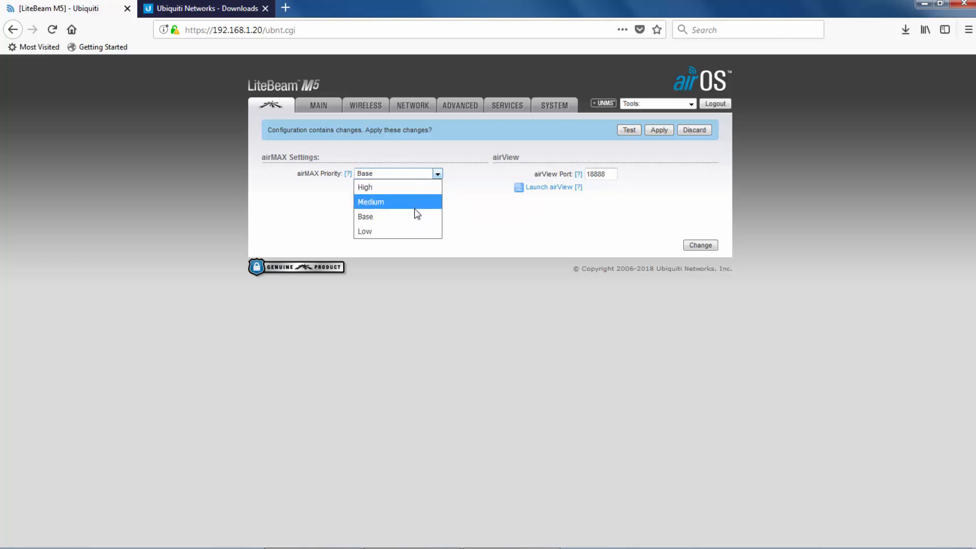
left_click(471, 228)
left_click(691, 246)
left_click(655, 130)
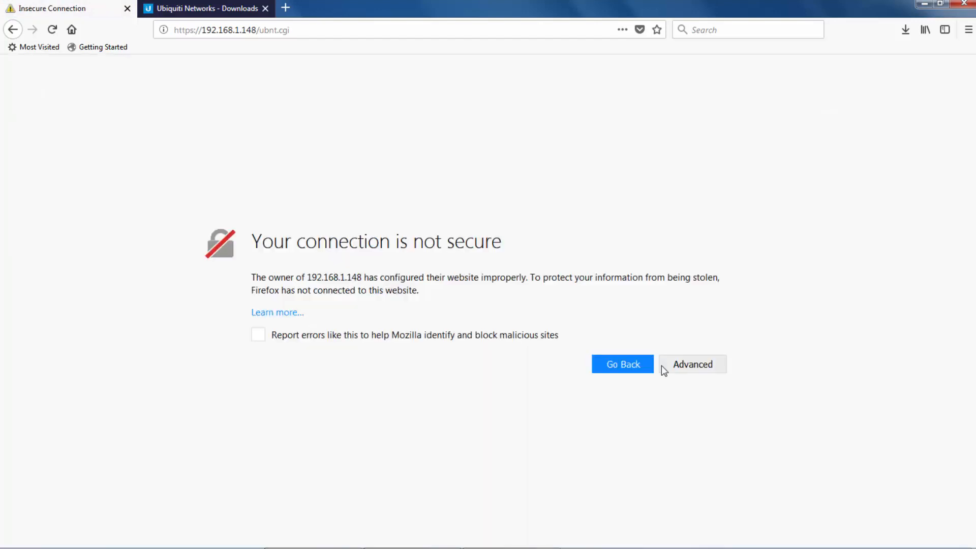
Add and confirm a security exception for 192.168.1.148.
left_click(683, 363)
left_click(680, 501)
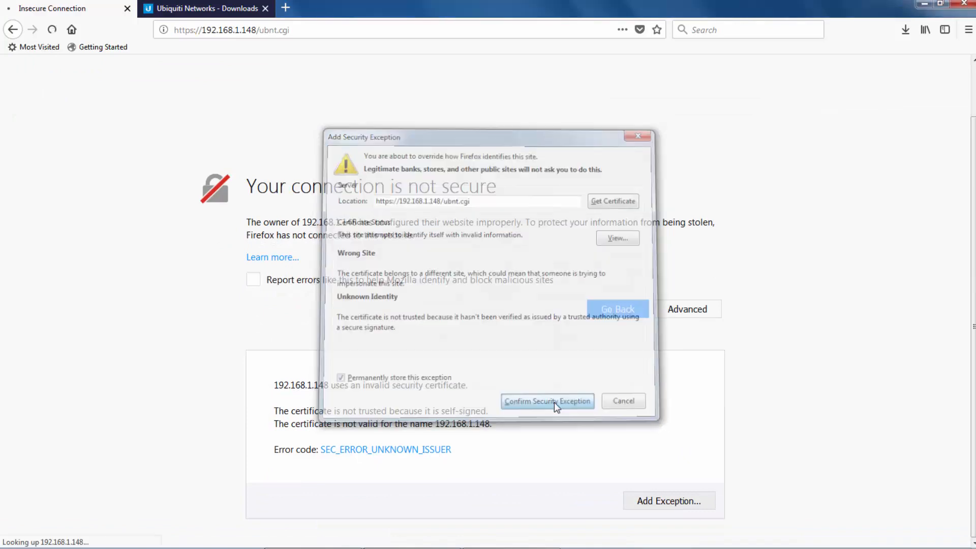
left_click(554, 404)
Log in to the LiteBeam at 192.168.1.148 and decline saving the login.
type("ubnt")
left_click(524, 157)
type("**********")
key("Return")
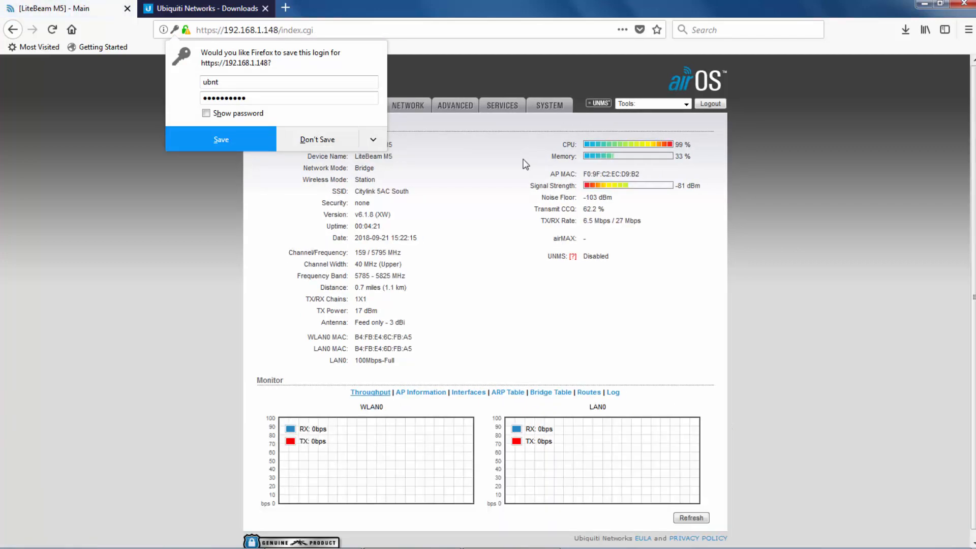
left_click(320, 143)
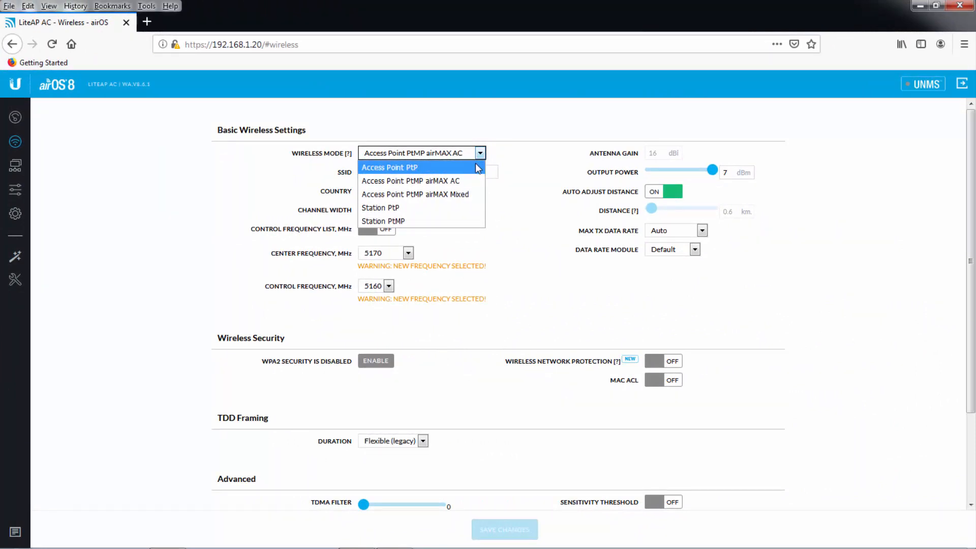
Set wireless mode to Access Point PtMP airMAX Mixed and begin replacing SSID ubnt with 'Mian'.
left_click(444, 193)
left_click_drag(387, 175, 346, 179)
type("Mianw")
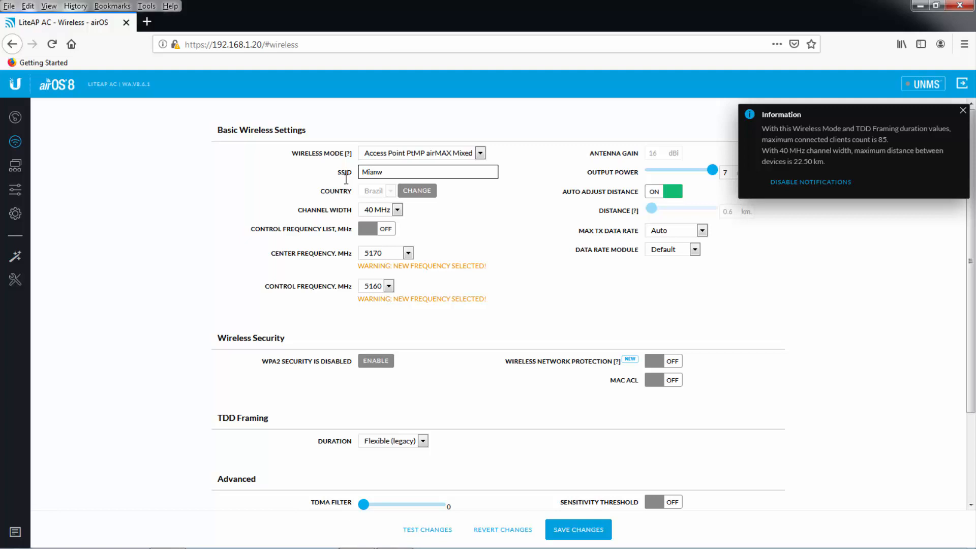